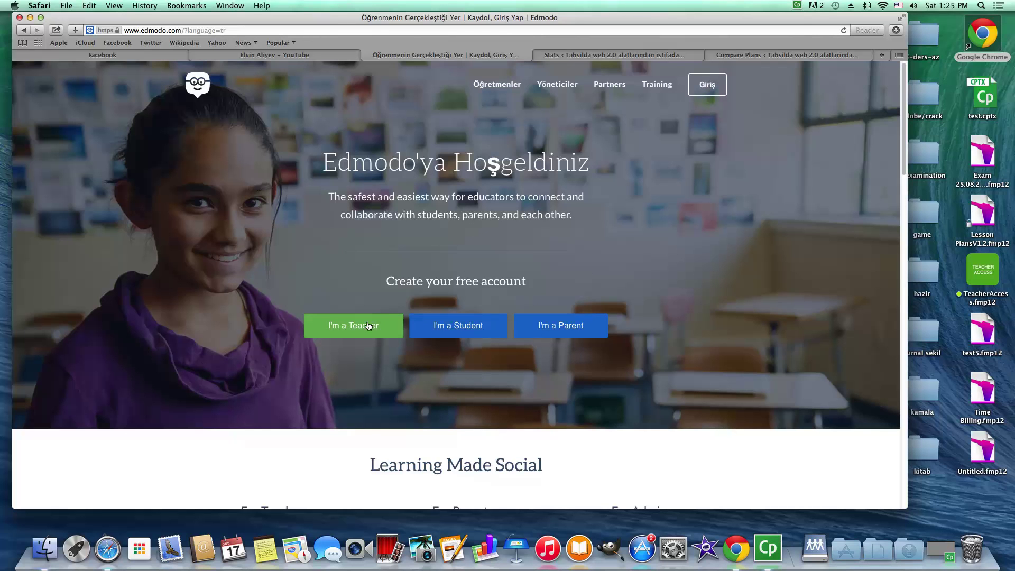
Dismiss the teacher sign-up form without signing up
{"action": "left_click", "coordinate": [379, 330]}
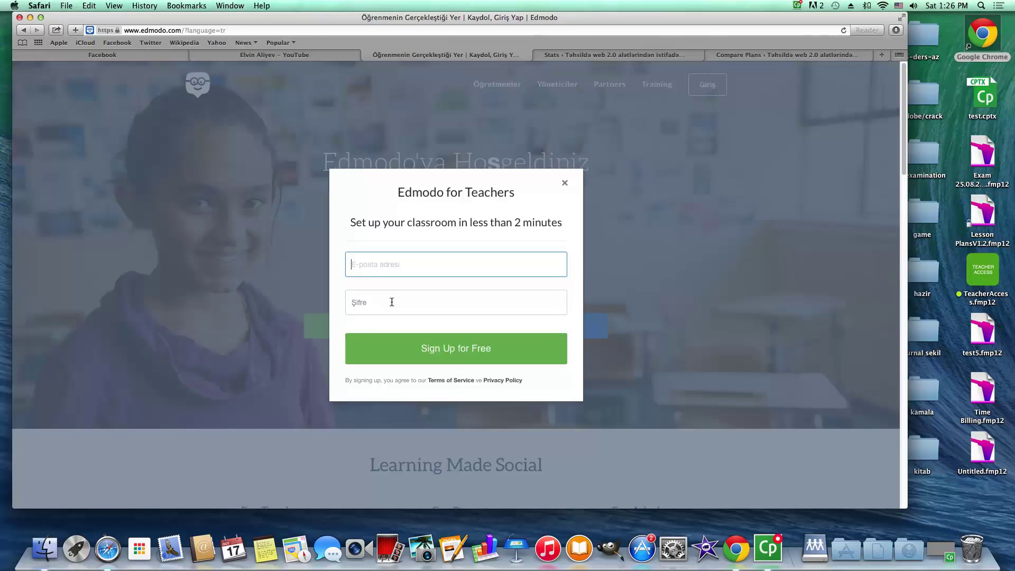
{"action": "left_click", "coordinate": [390, 308]}
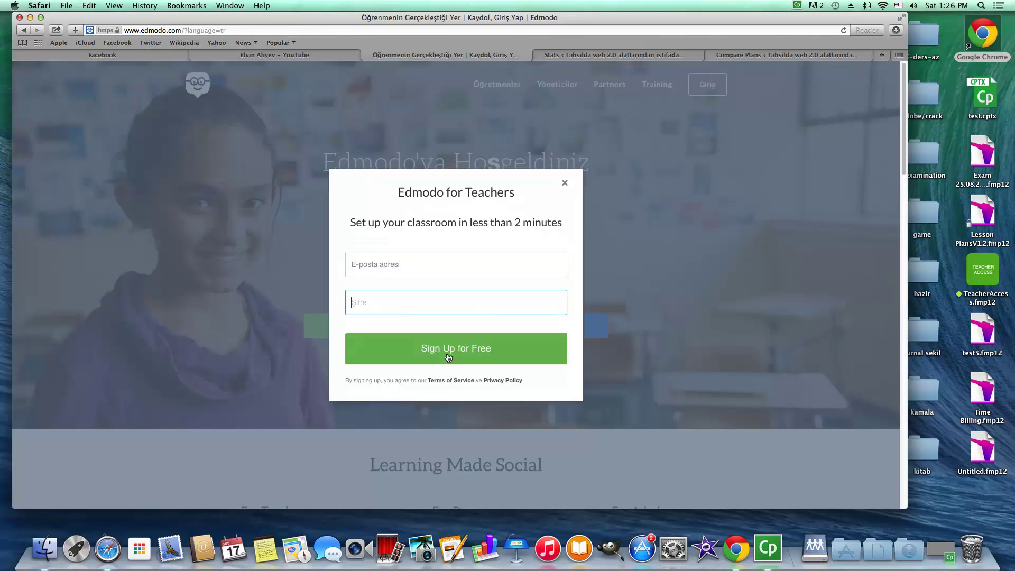
{"action": "left_click", "coordinate": [564, 182]}
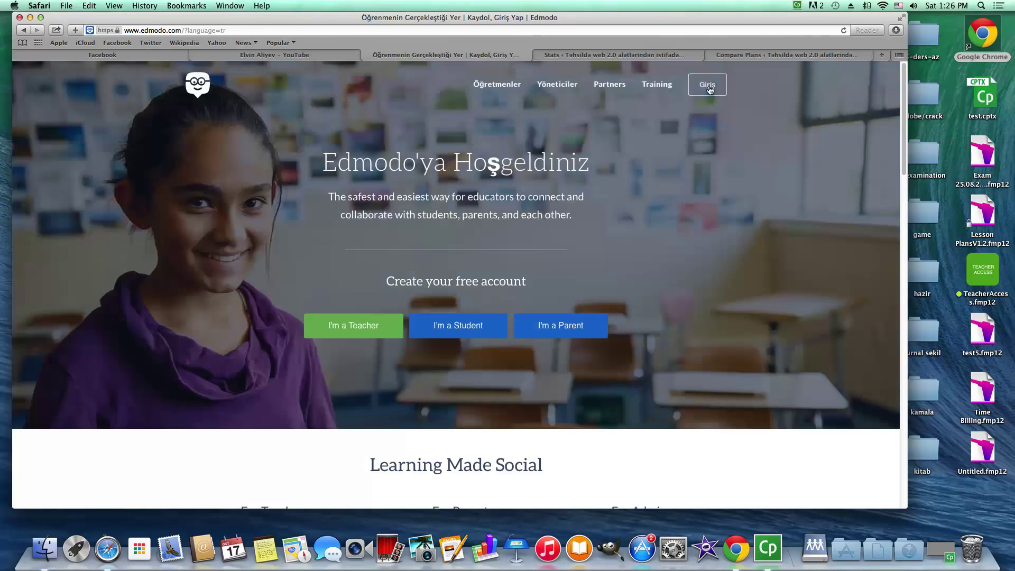
Log in with the teacher's e-mail and password, declining Safari's offer to save the password
{"action": "left_click", "coordinate": [709, 88]}
{"action": "left_click", "coordinate": [340, 262]}
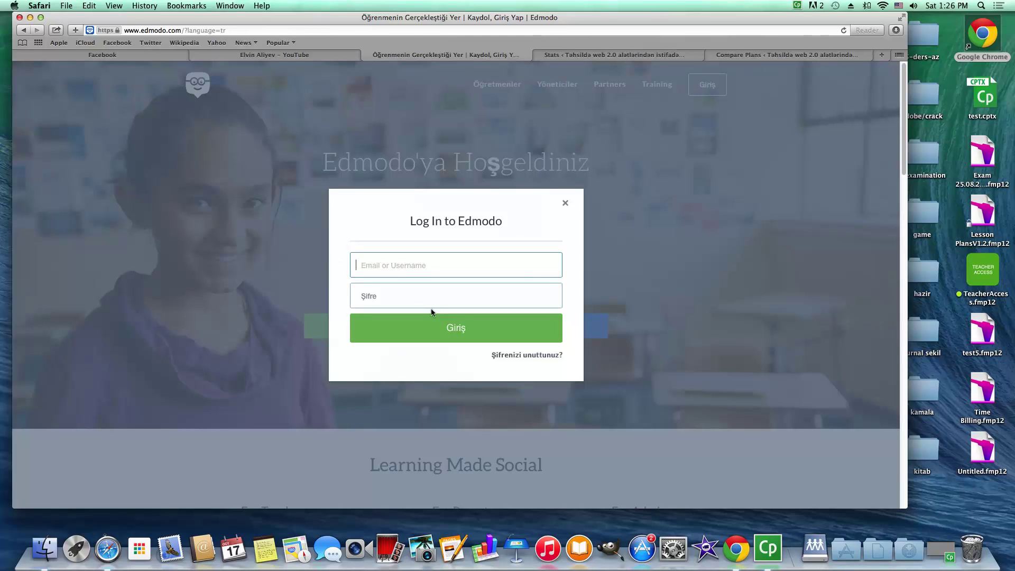
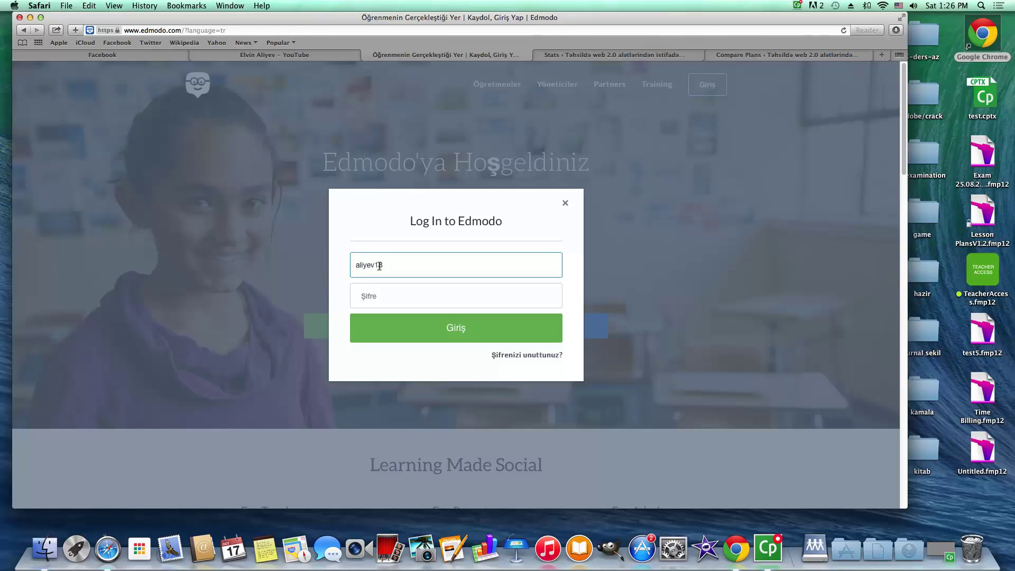
{"action": "left_click", "coordinate": [379, 305]}
{"action": "type", "text": "•••••••••"}
{"action": "left_click", "coordinate": [407, 326]}
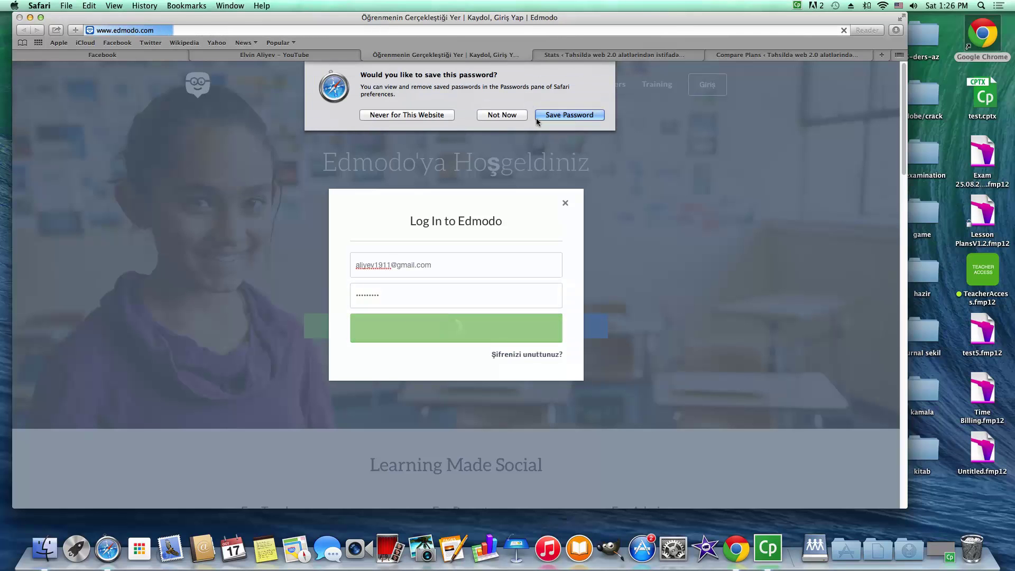
{"action": "left_click", "coordinate": [507, 115]}
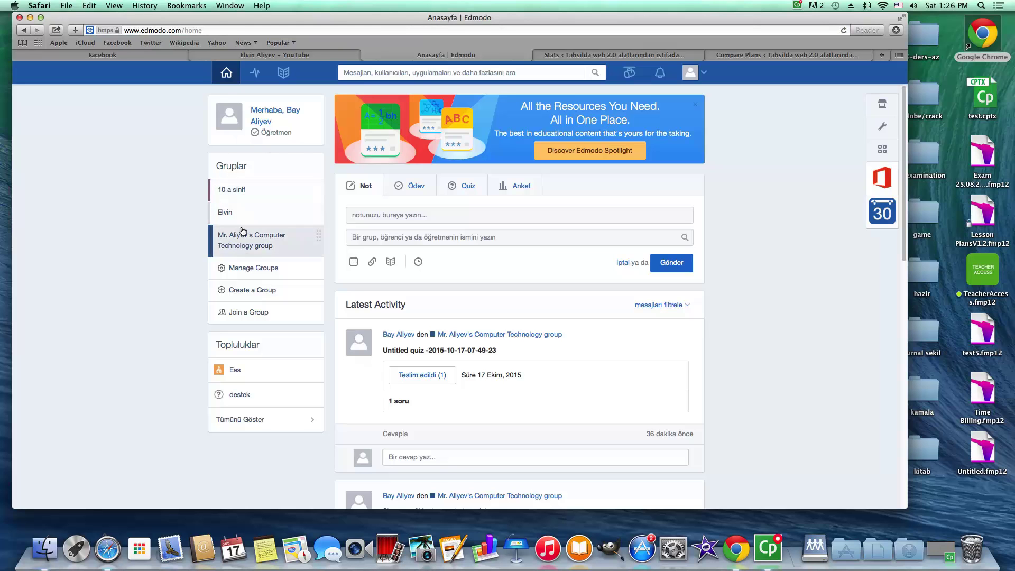
Move the 10 a sinif group below Elvin and start a new group named 'sinif 6a'
{"action": "left_click_drag", "start_coordinate": [315, 191], "coordinate": [296, 214]}
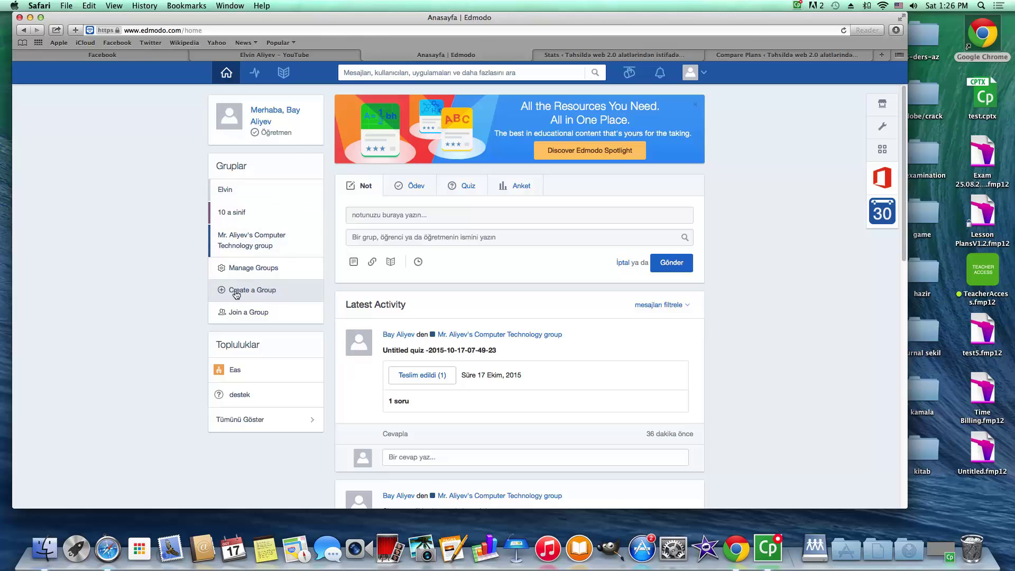
{"action": "left_click", "coordinate": [235, 292]}
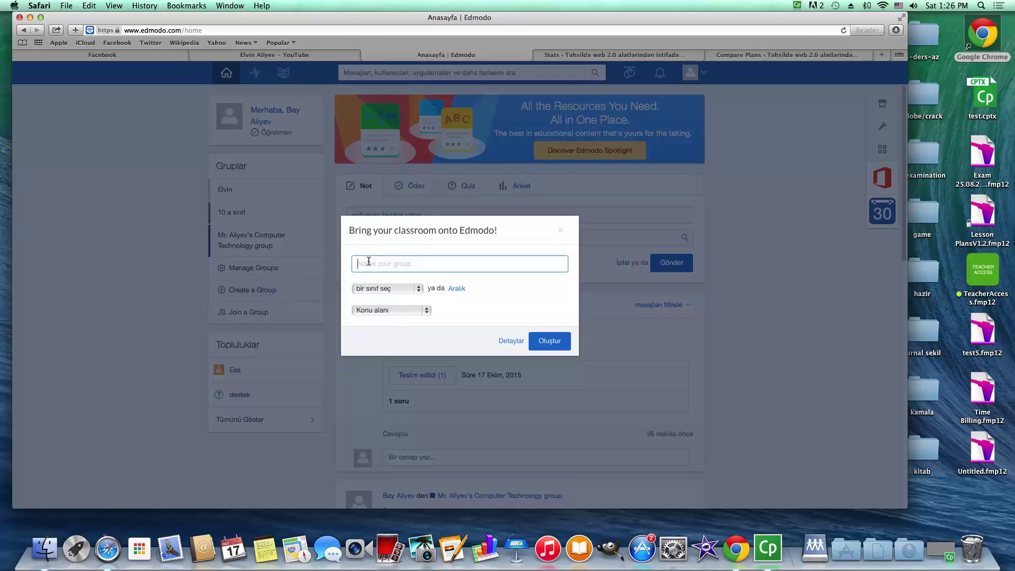
{"action": "type", "text": "6-c"}
{"action": "key", "text": "BackSpace"}
{"action": "key", "text": "BackSpace"}
{"action": "type", "text": "sinif 6a"}
Set the new group's subject to Bilgisayar Teknolojisi
{"action": "left_click", "coordinate": [396, 290]}
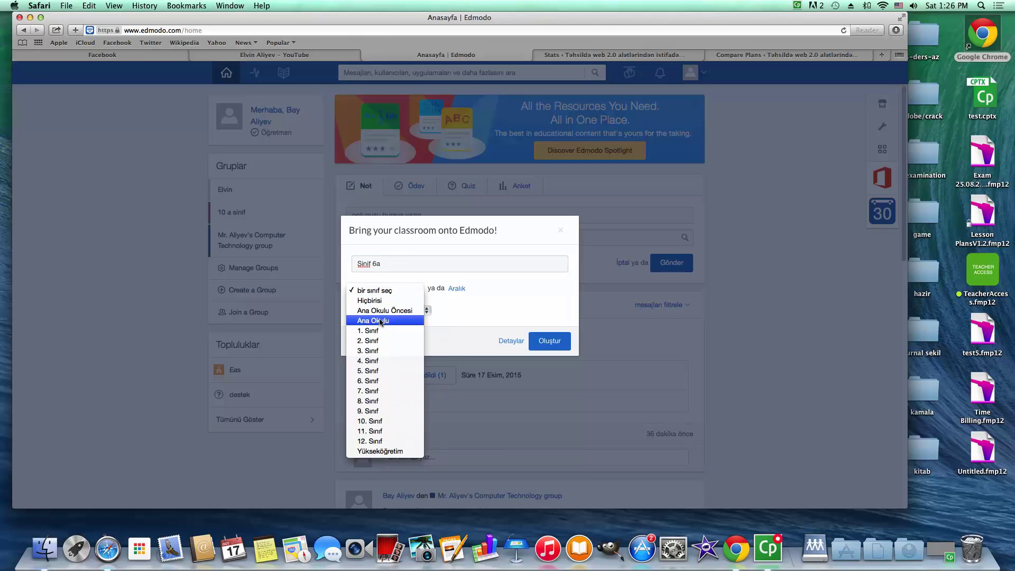
{"action": "left_click", "coordinate": [490, 300]}
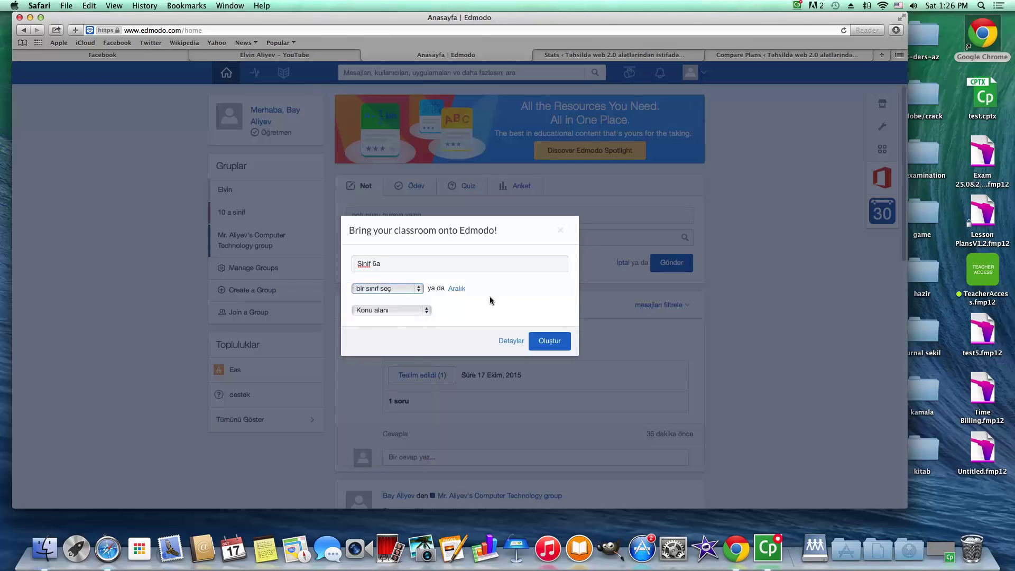
{"action": "left_click", "coordinate": [390, 310]}
{"action": "left_click", "coordinate": [385, 332]}
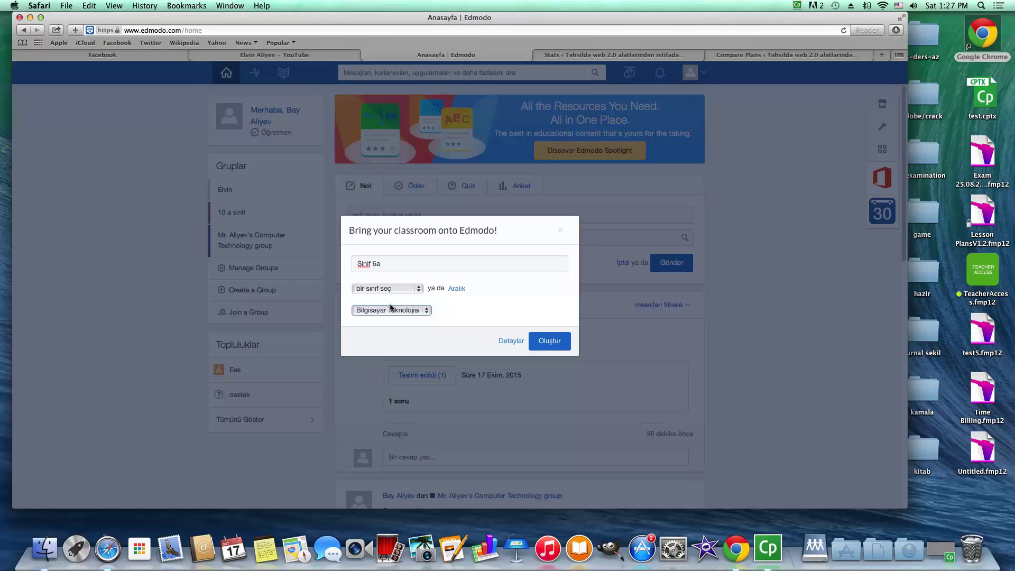
{"action": "left_click", "coordinate": [546, 342]}
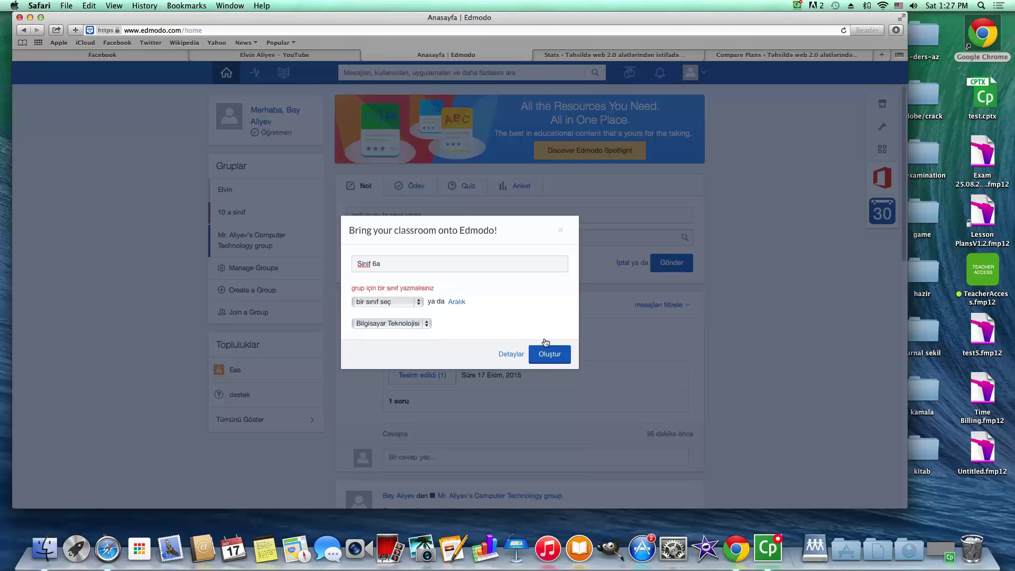
Set the grade level to 6. Sınıf and create the group
{"action": "left_click", "coordinate": [388, 302]}
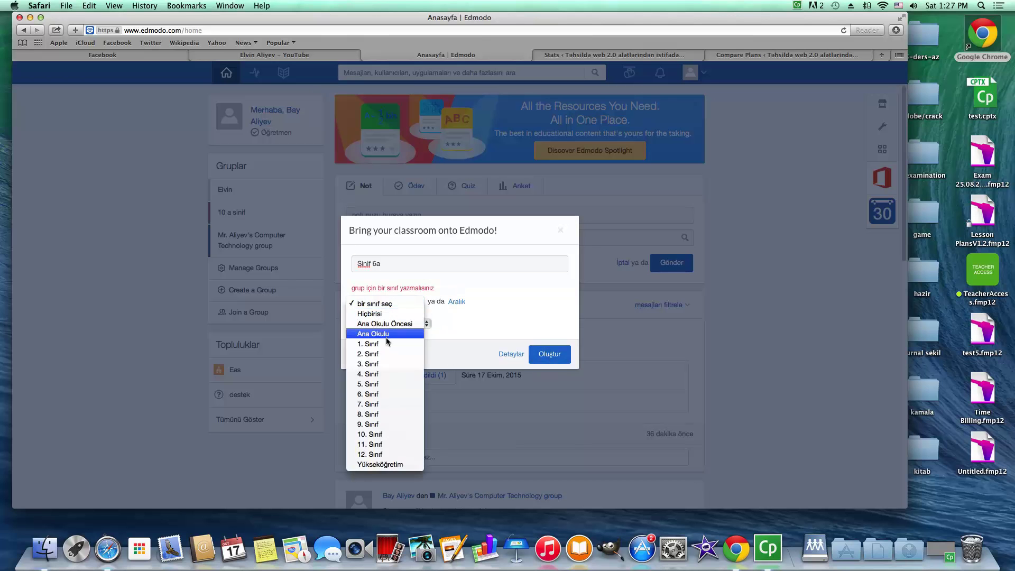
{"action": "left_click", "coordinate": [386, 334]}
{"action": "left_click", "coordinate": [385, 304]}
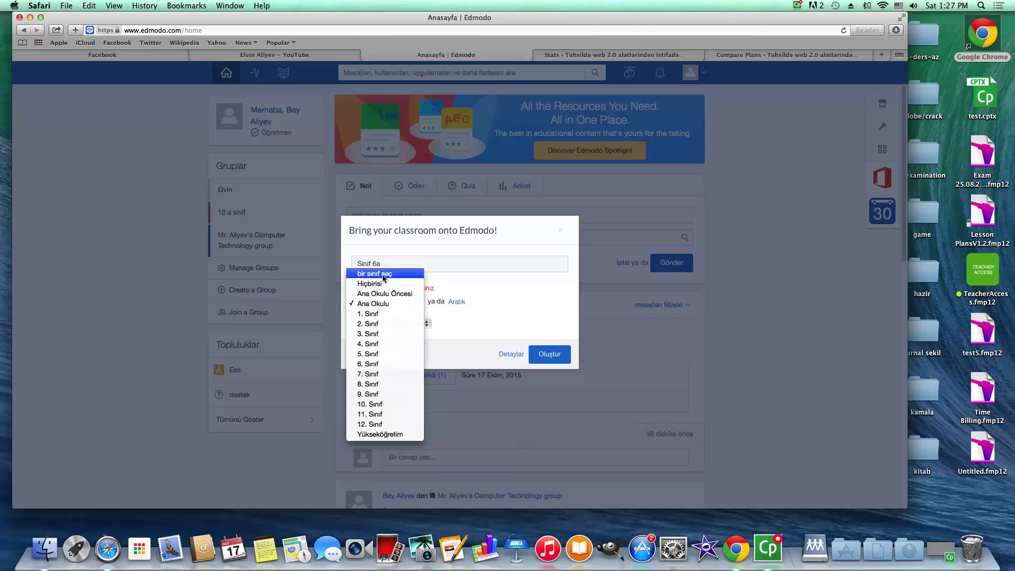
{"action": "left_click", "coordinate": [390, 434]}
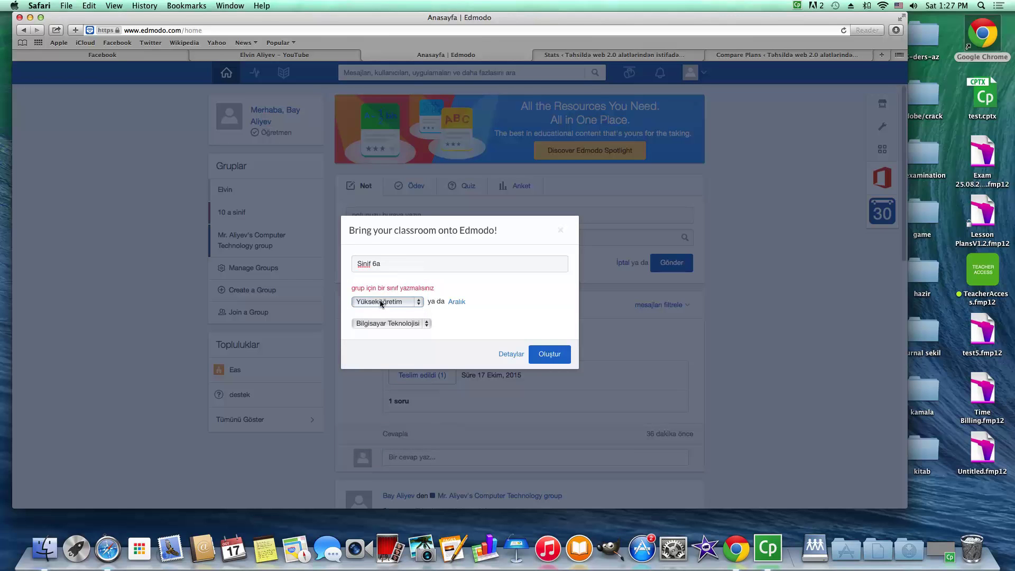
{"action": "left_click", "coordinate": [376, 305]}
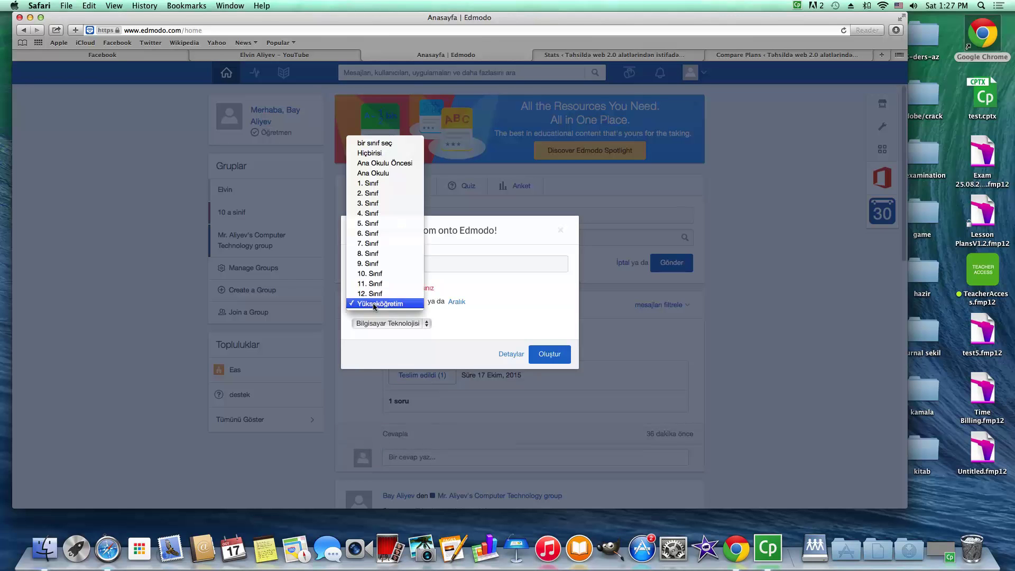
{"action": "left_click", "coordinate": [376, 234]}
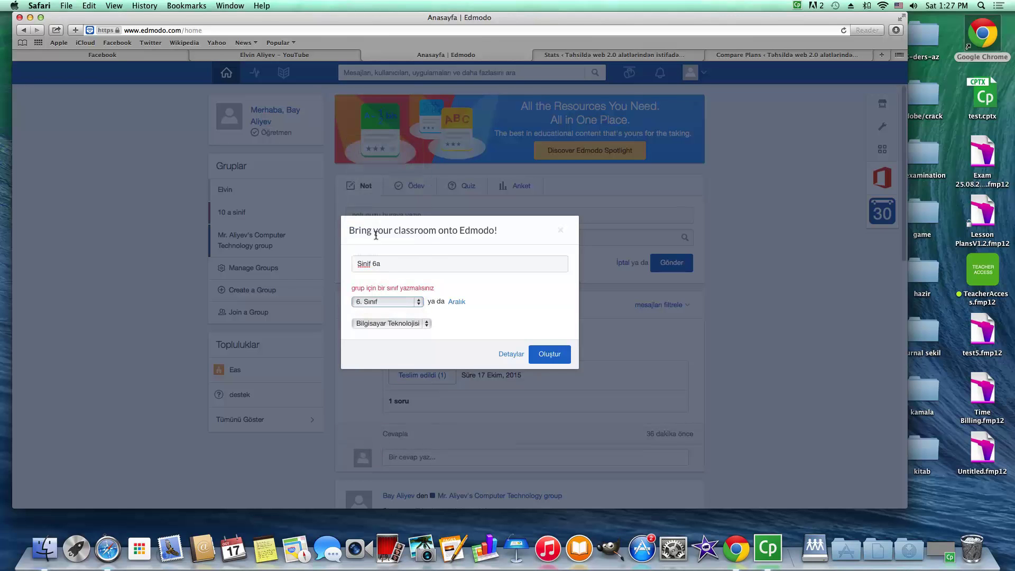
{"action": "left_click", "coordinate": [543, 354]}
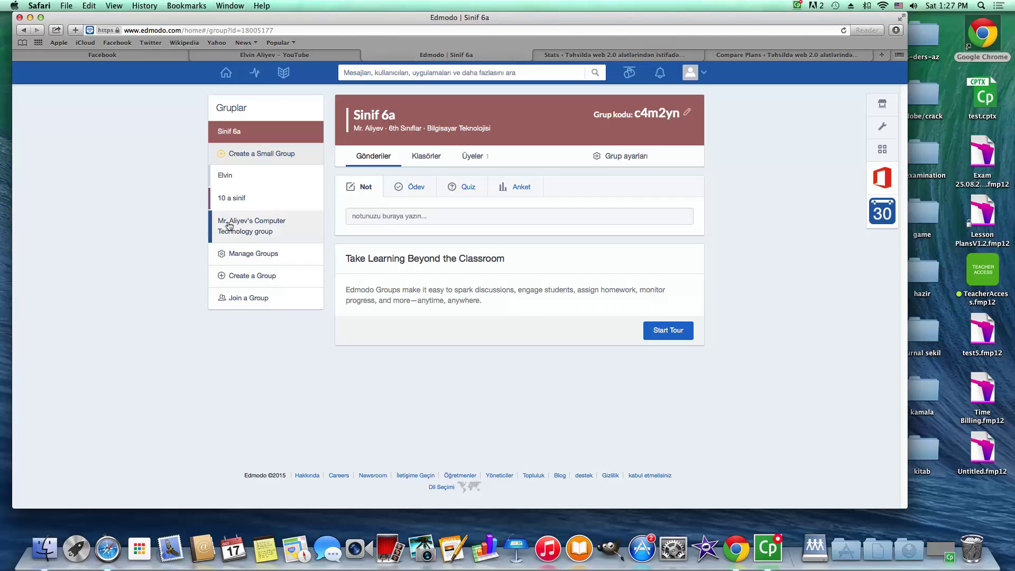
In Sinif 6a's settings, select the public URL, show the join link and start an invitation
{"action": "left_click", "coordinate": [606, 157]}
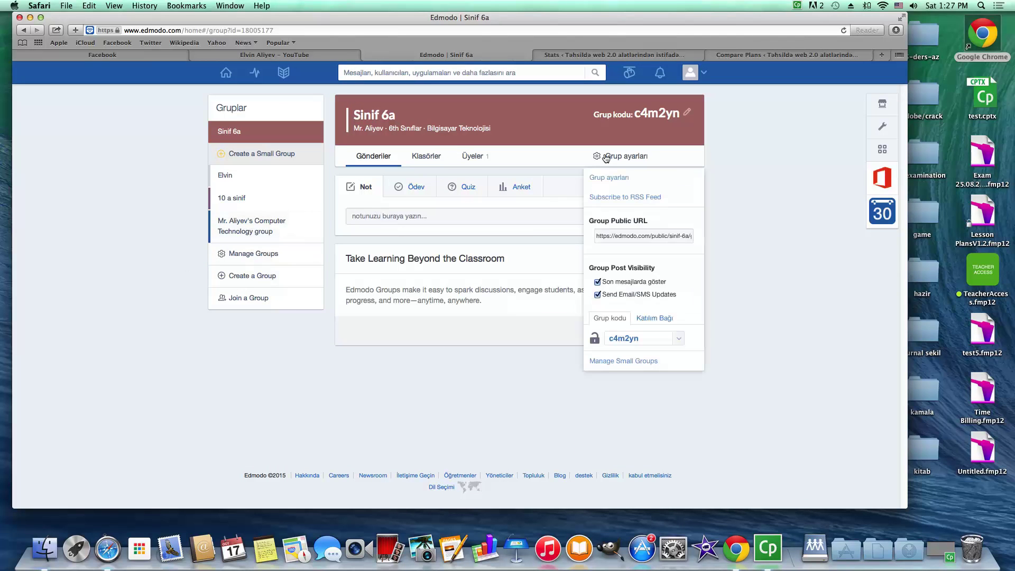
{"action": "double_click", "coordinate": [599, 236]}
{"action": "triple_click", "coordinate": [620, 236]}
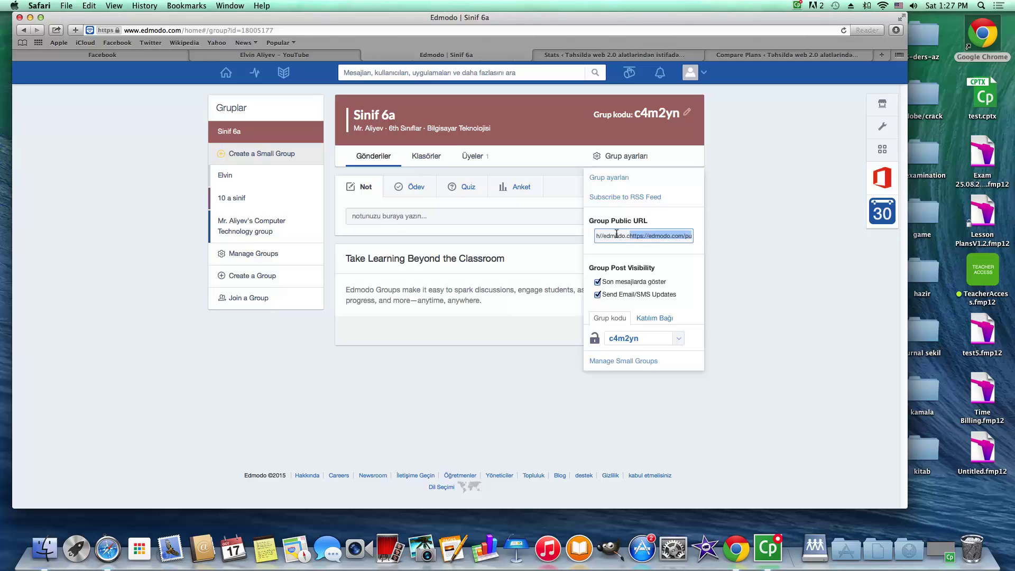
{"action": "double_click", "coordinate": [599, 236]}
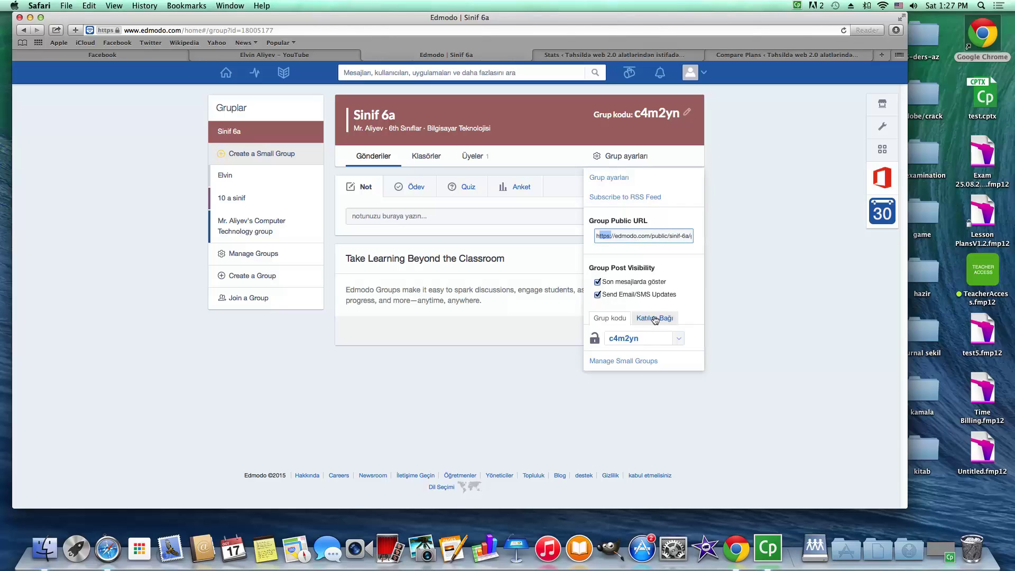
{"action": "left_click", "coordinate": [637, 325]}
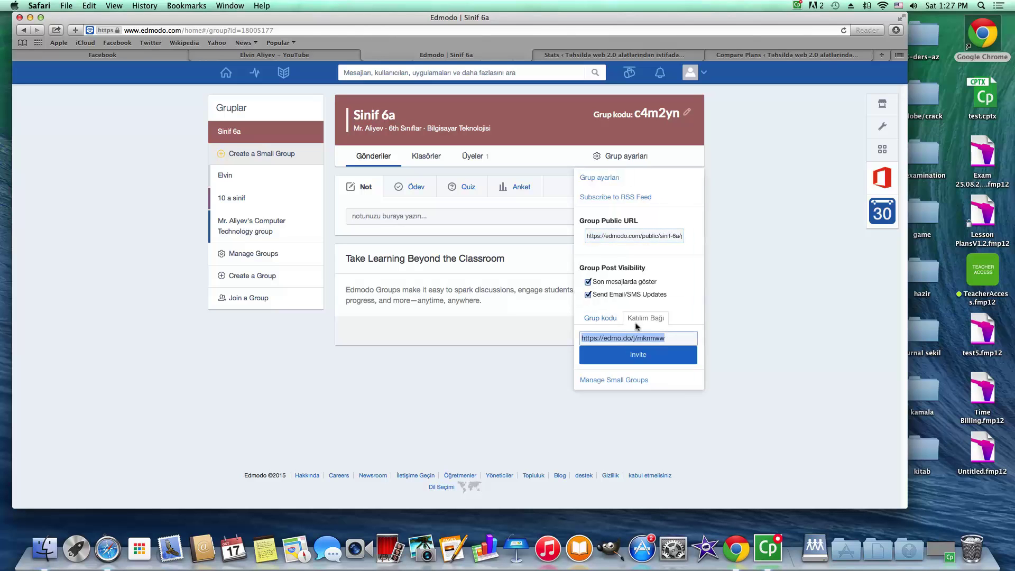
{"action": "left_click", "coordinate": [640, 355]}
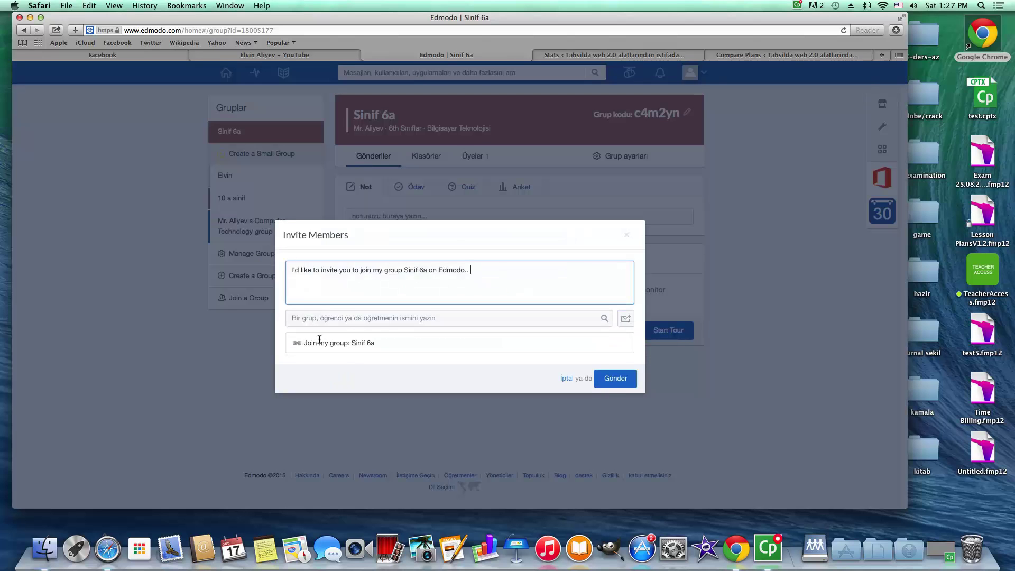
Close the Invite Members dialog without sending the invitation
{"action": "left_click_drag", "start_coordinate": [482, 272], "coordinate": [260, 265]}
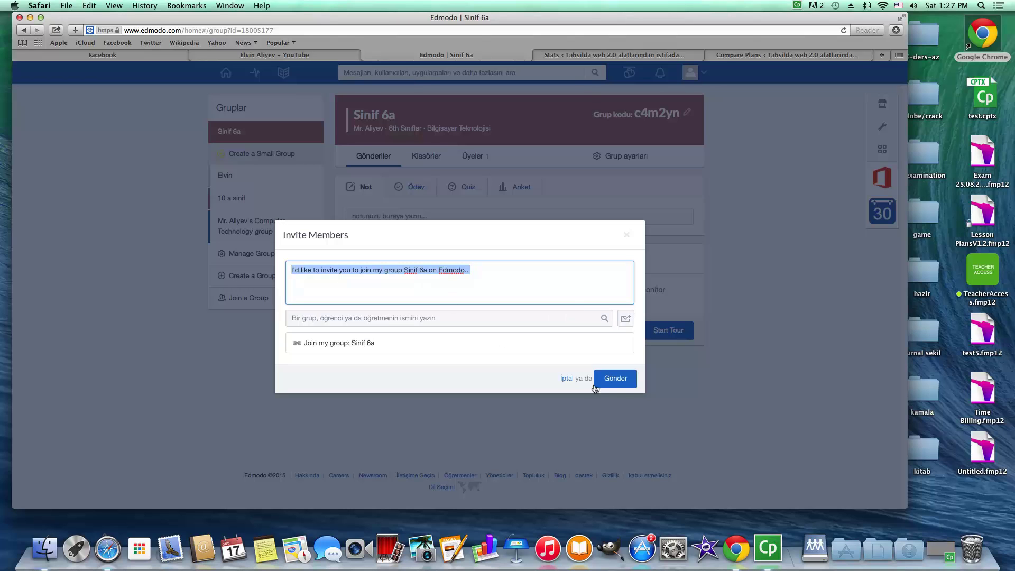
{"action": "left_click", "coordinate": [327, 318]}
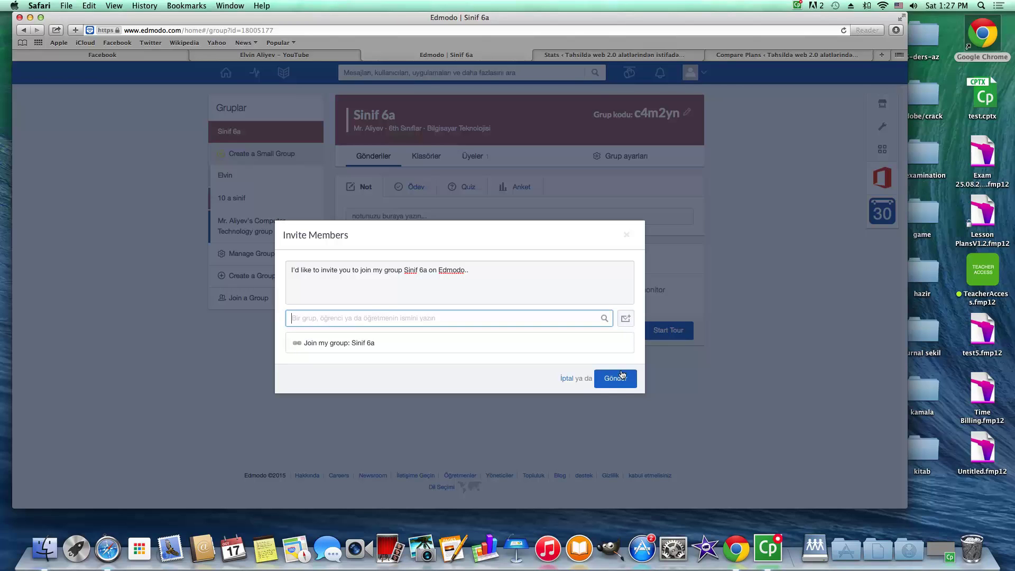
{"action": "left_click", "coordinate": [627, 234]}
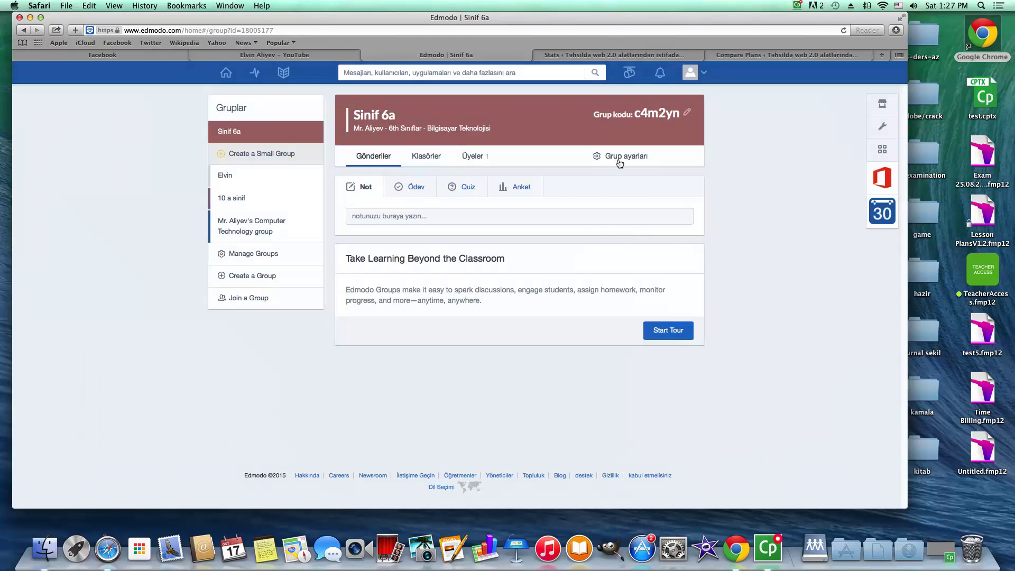
Reopen the group settings, select the join code, then close the settings panel
{"action": "left_click", "coordinate": [629, 161]}
{"action": "left_click", "coordinate": [605, 322]}
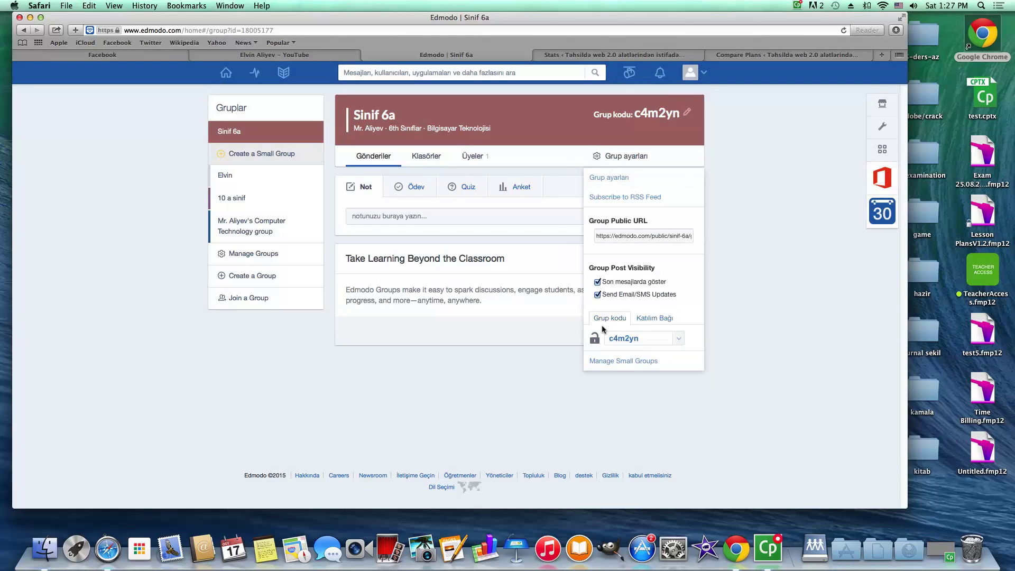
{"action": "left_click", "coordinate": [648, 338]}
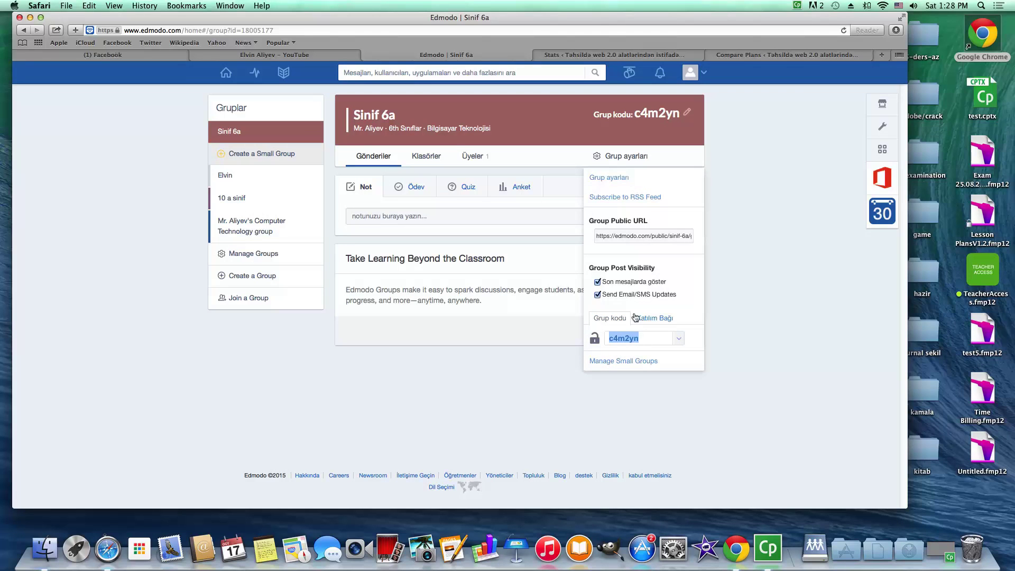
{"action": "left_click", "coordinate": [433, 355]}
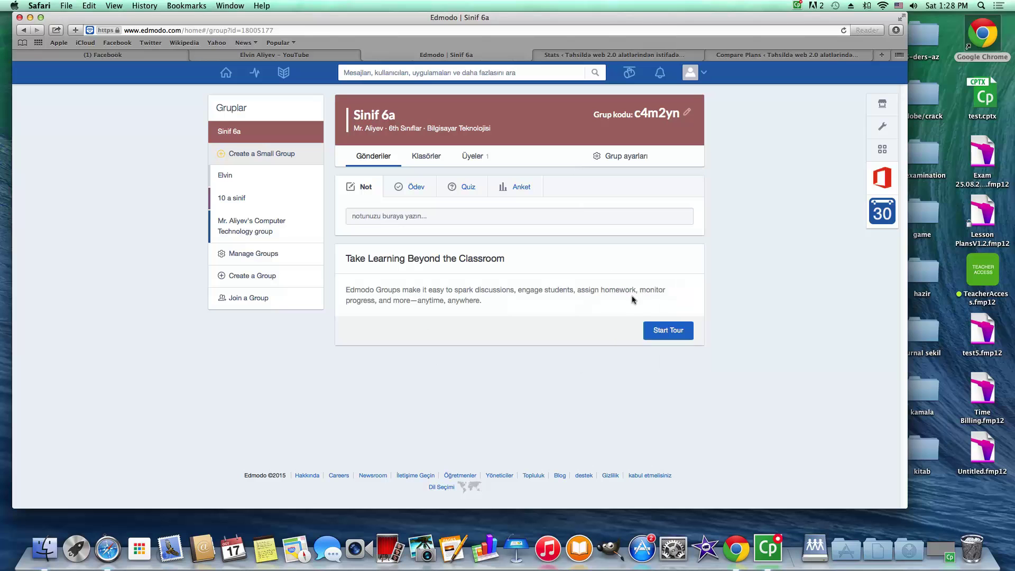
Start an assignment titled 'Teqdimat hazırlamaq' with description 'Kompüterlərin inkişaf tarixi haqqında teqdimat hazırla'
{"action": "left_click", "coordinate": [366, 204]}
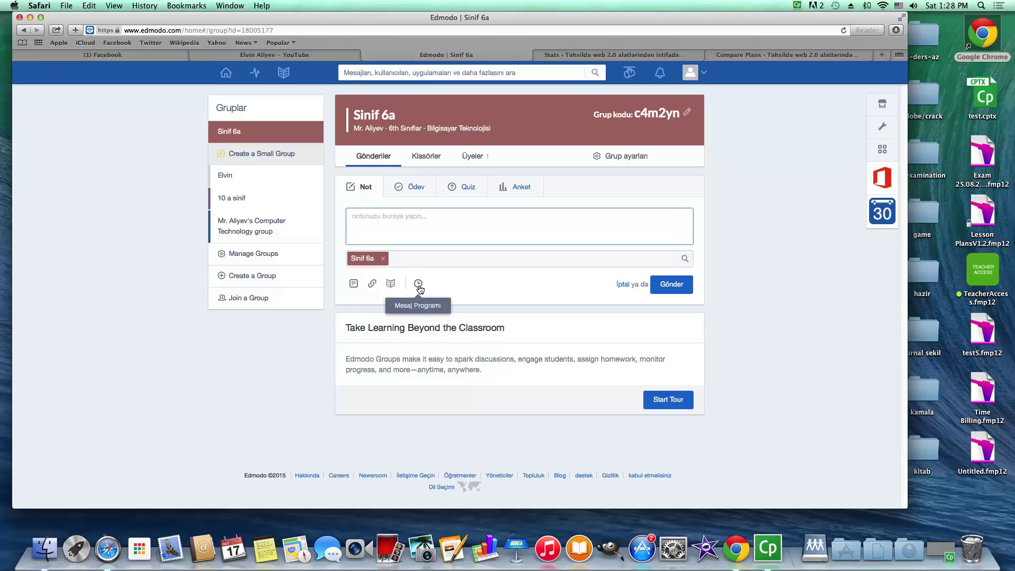
{"action": "left_click", "coordinate": [413, 187]}
{"action": "left_click", "coordinate": [371, 215]}
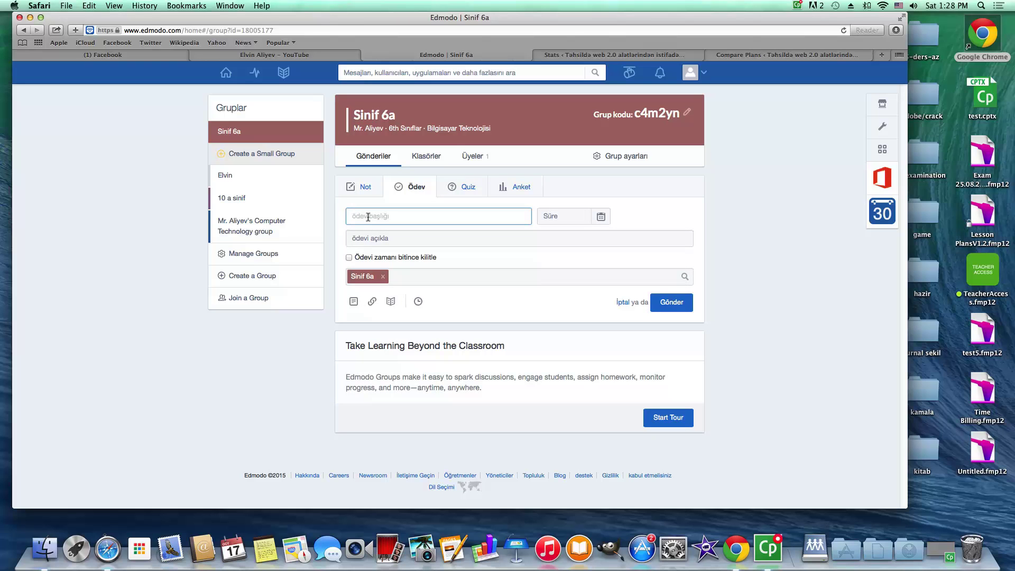
{"action": "type", "text": "T'qd"}
{"action": "type", "text": "eqdimat "}
{"action": "type", "text": "hazırla"}
{"action": "type", "text": "maq"}
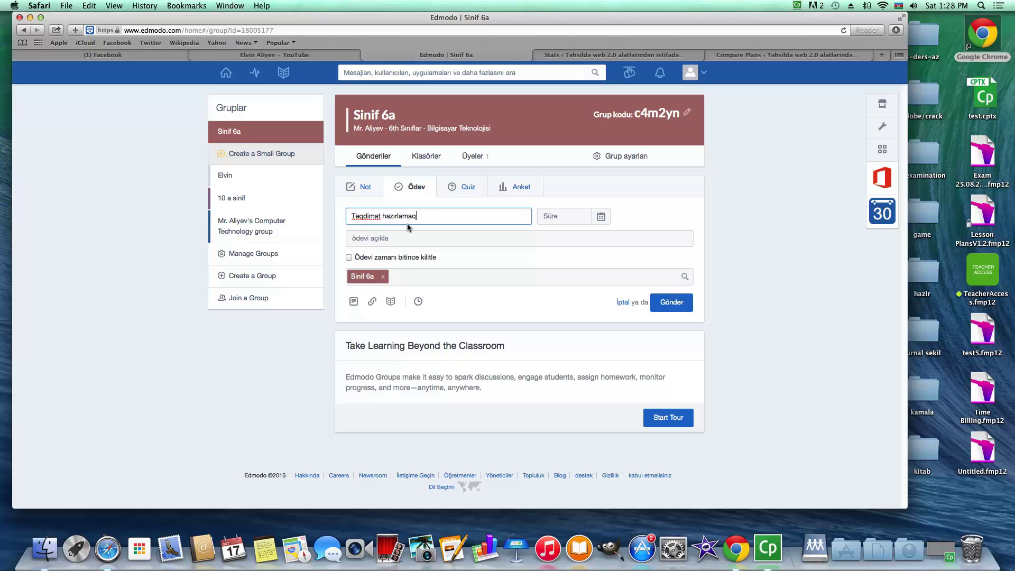
{"action": "left_click", "coordinate": [384, 241]}
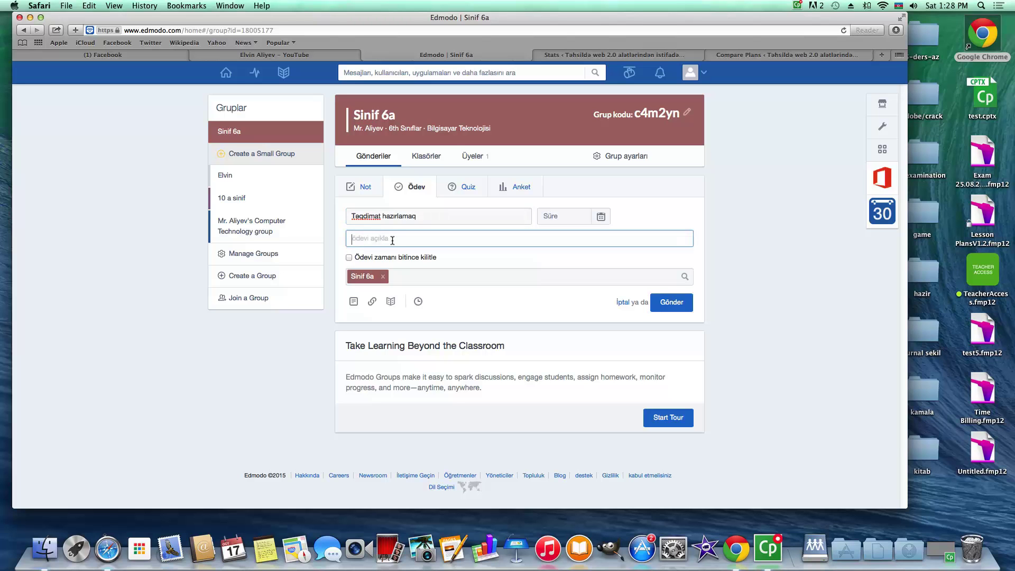
{"action": "type", "text": "Kompüterlərin ink"}
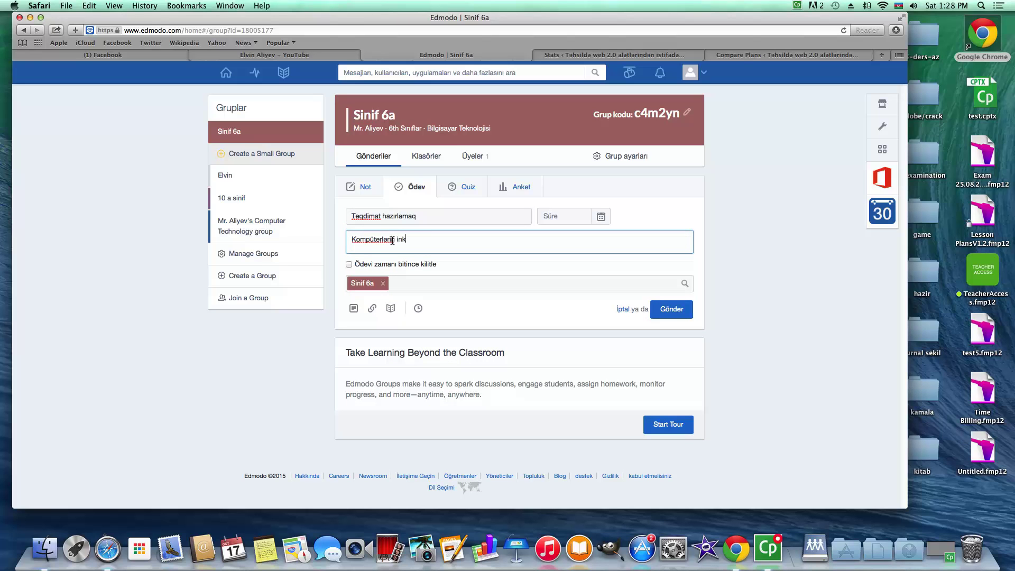
{"action": "type", "text": "işaf tarixi haqqında teqdimat hazırlamaq"}
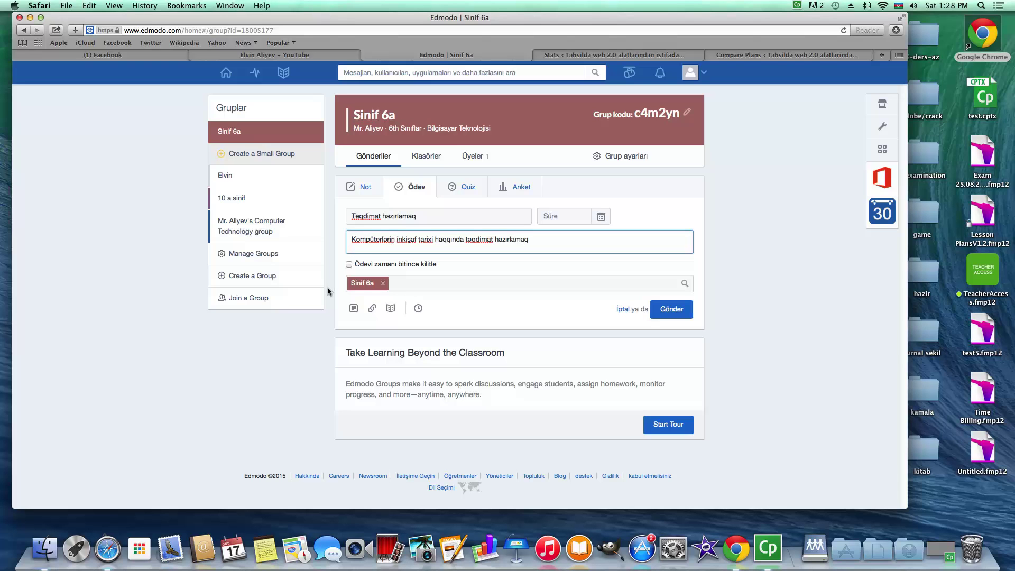
Leave assignment locking off and set the due date to October 21, 2015
{"action": "left_click", "coordinate": [399, 285]}
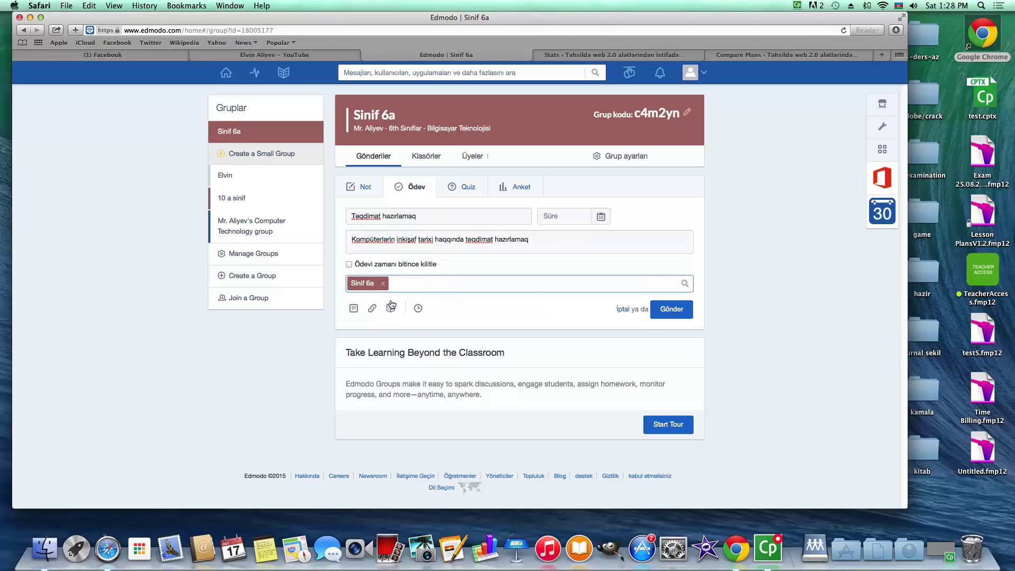
{"action": "left_click", "coordinate": [348, 264]}
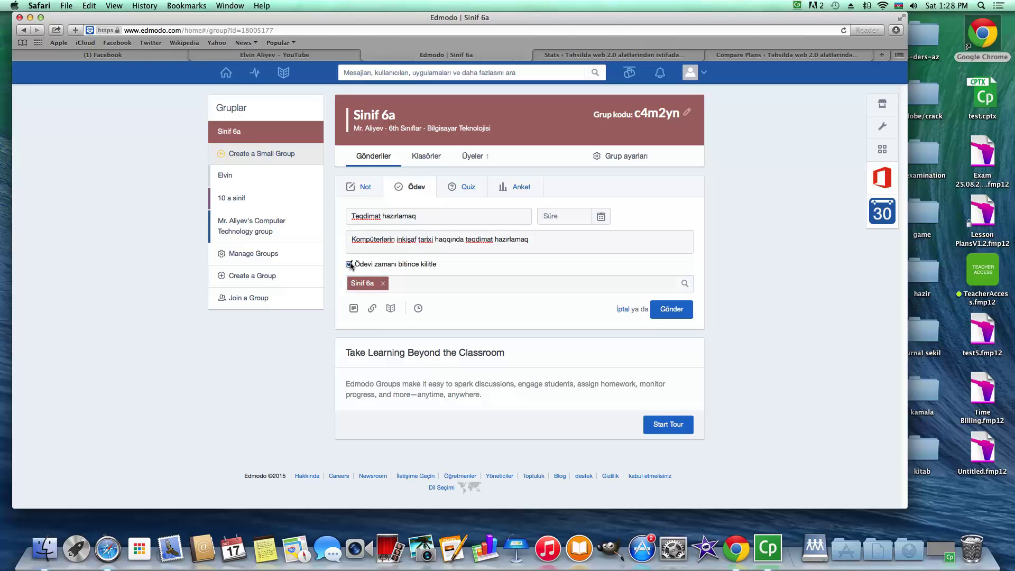
{"action": "left_click", "coordinate": [349, 264]}
{"action": "left_click", "coordinate": [580, 215]}
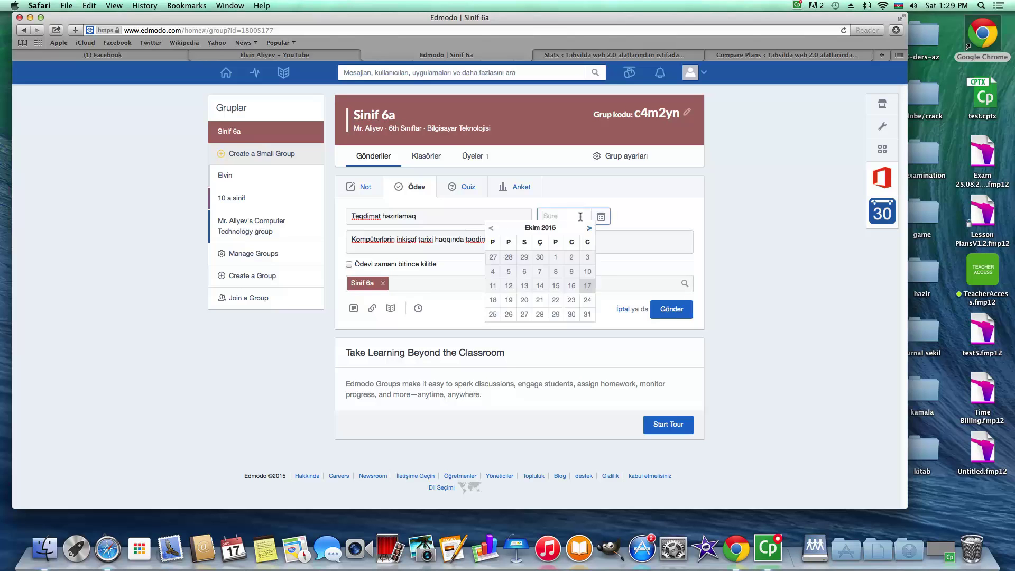
{"action": "left_click", "coordinate": [539, 300]}
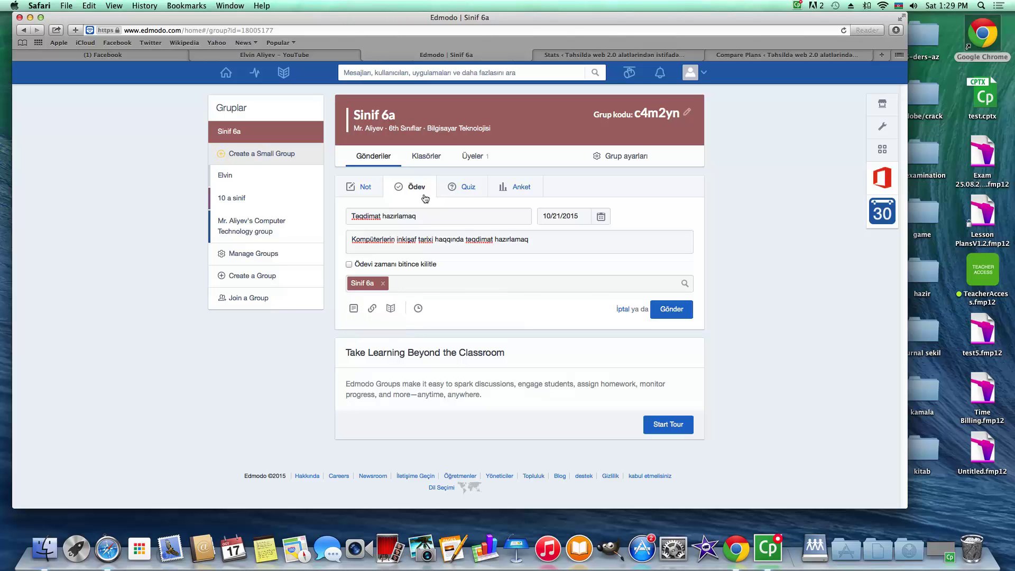
{"action": "left_click", "coordinate": [469, 189]}
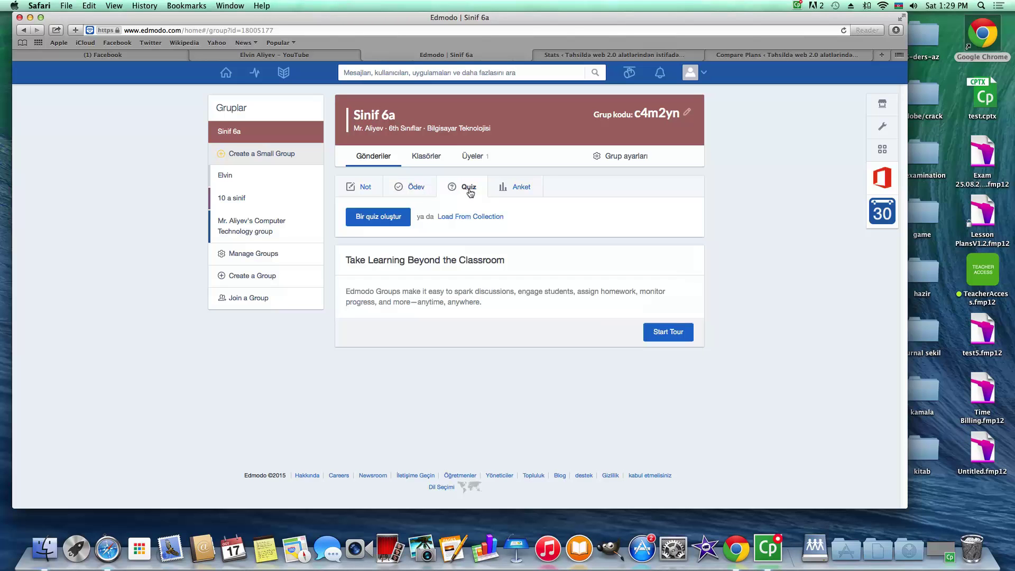
Create a quiz with one multiple-choice question, answer A 'ff', try saving, then return home
{"action": "left_click", "coordinate": [368, 217]}
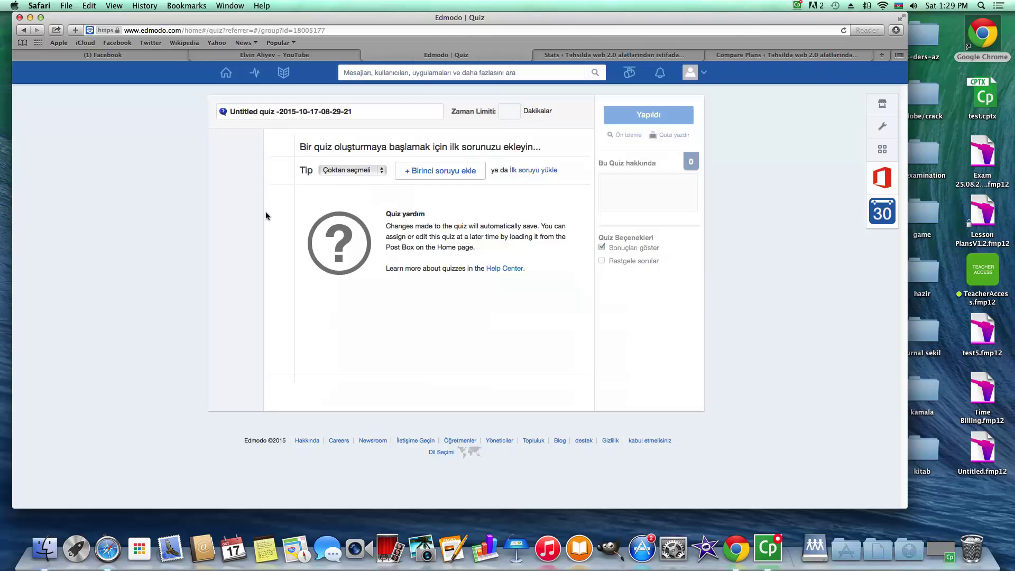
{"action": "left_click", "coordinate": [344, 171]}
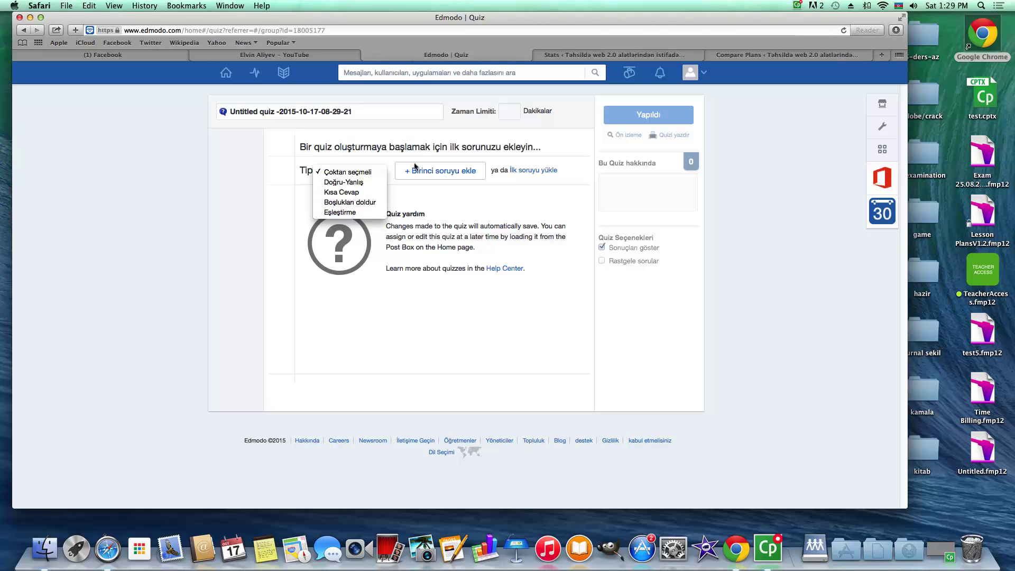
{"action": "left_click", "coordinate": [437, 175]}
{"action": "left_click", "coordinate": [438, 174]}
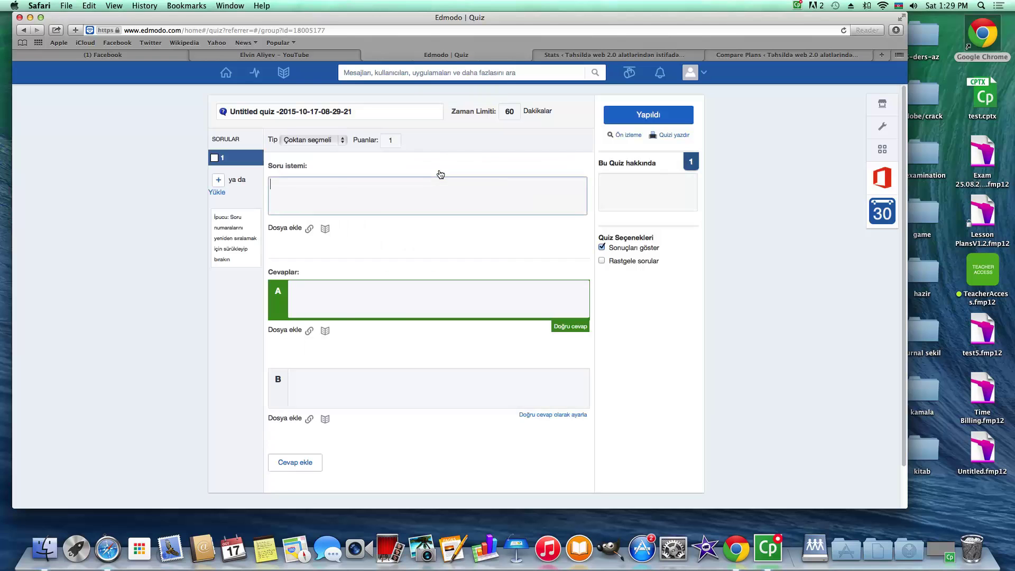
{"action": "left_click", "coordinate": [341, 295]}
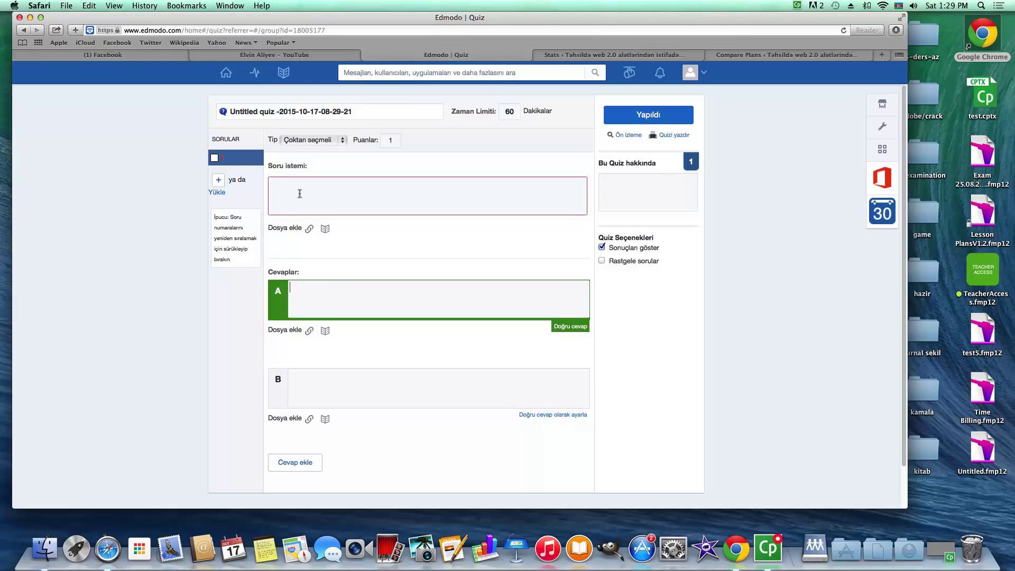
{"action": "type", "text": "ff"}
{"action": "left_click", "coordinate": [638, 121]}
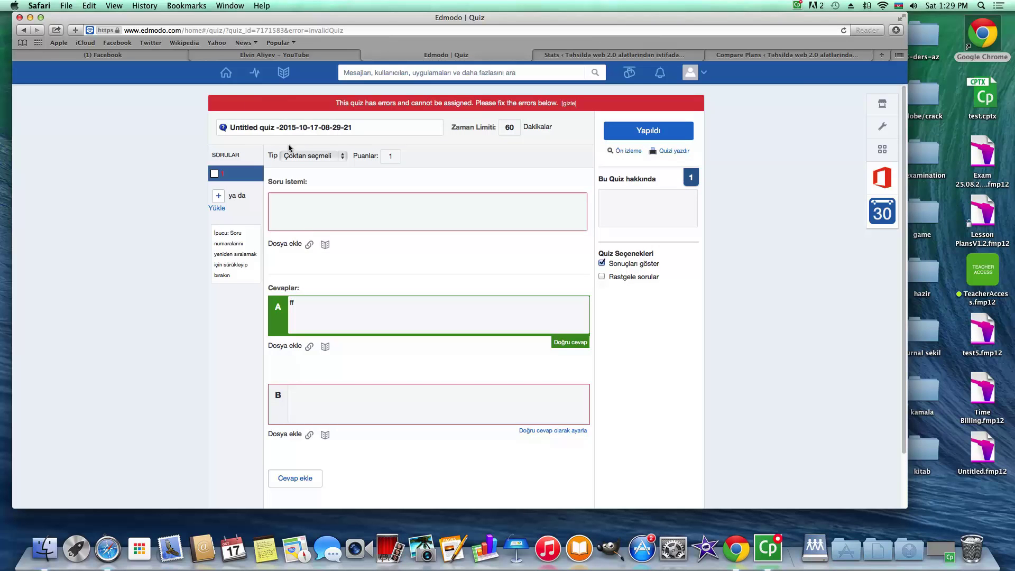
{"action": "left_click", "coordinate": [226, 73]}
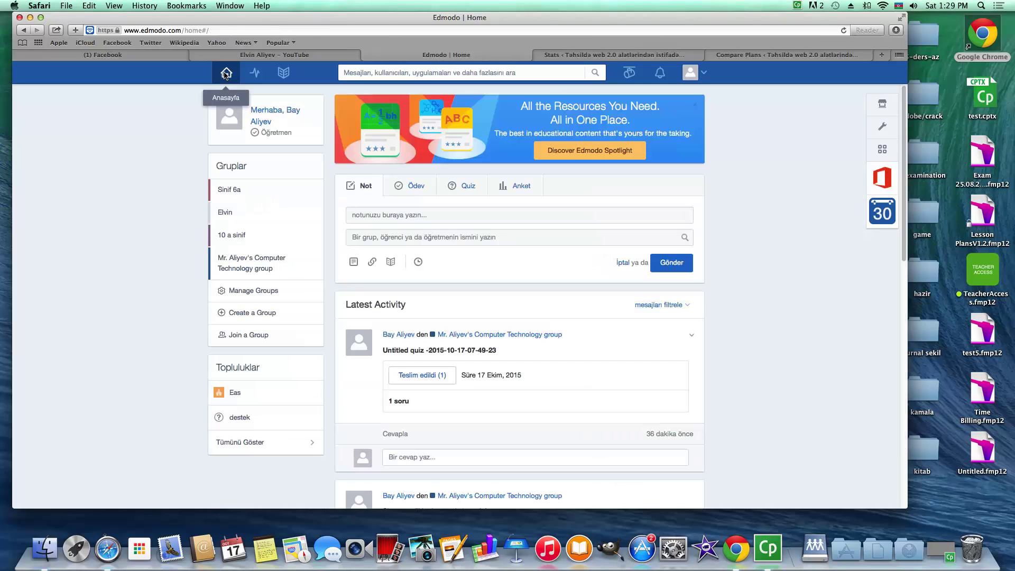
Start a Sinif 6a quiz with a fill-in-the-blank first question reading 'fff'
{"action": "left_click", "coordinate": [246, 191]}
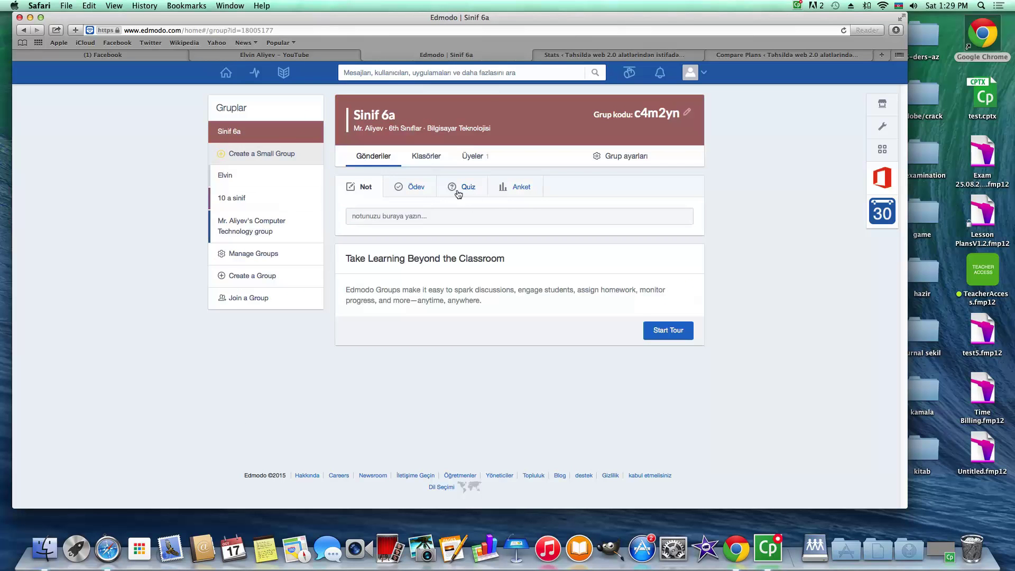
{"action": "left_click", "coordinate": [458, 188]}
{"action": "left_click", "coordinate": [376, 220]}
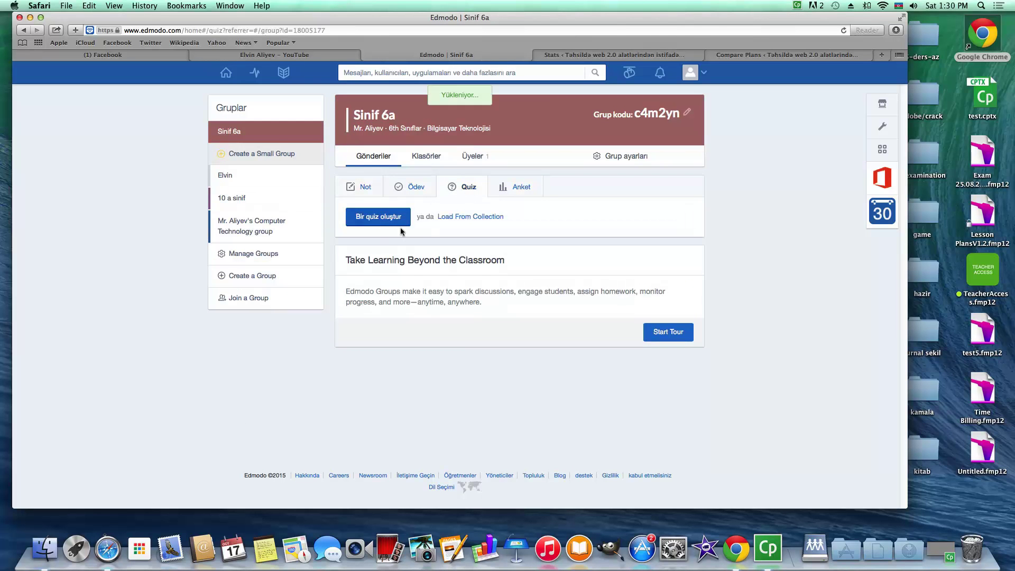
{"action": "left_click", "coordinate": [330, 180]}
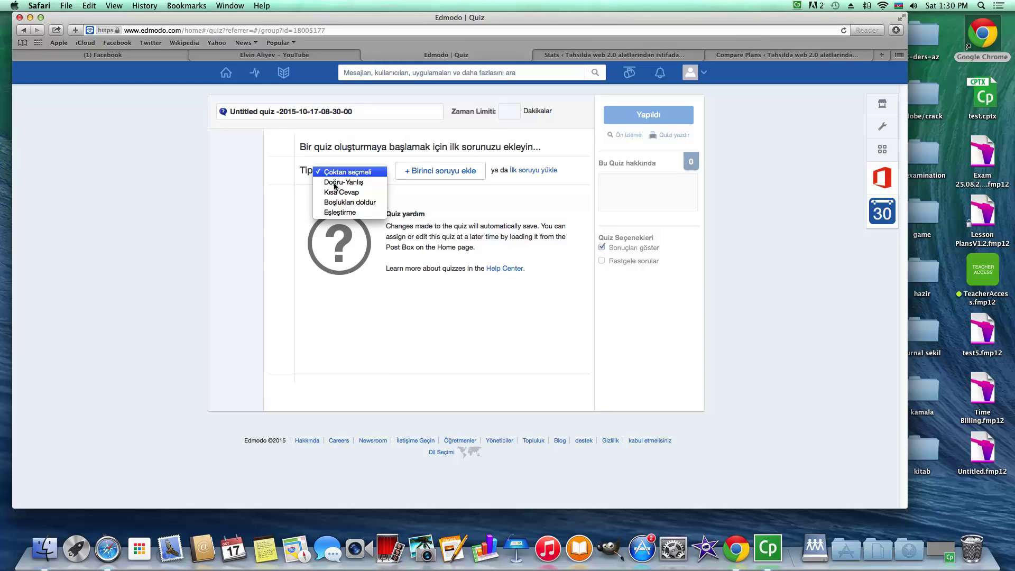
{"action": "left_click", "coordinate": [344, 203]}
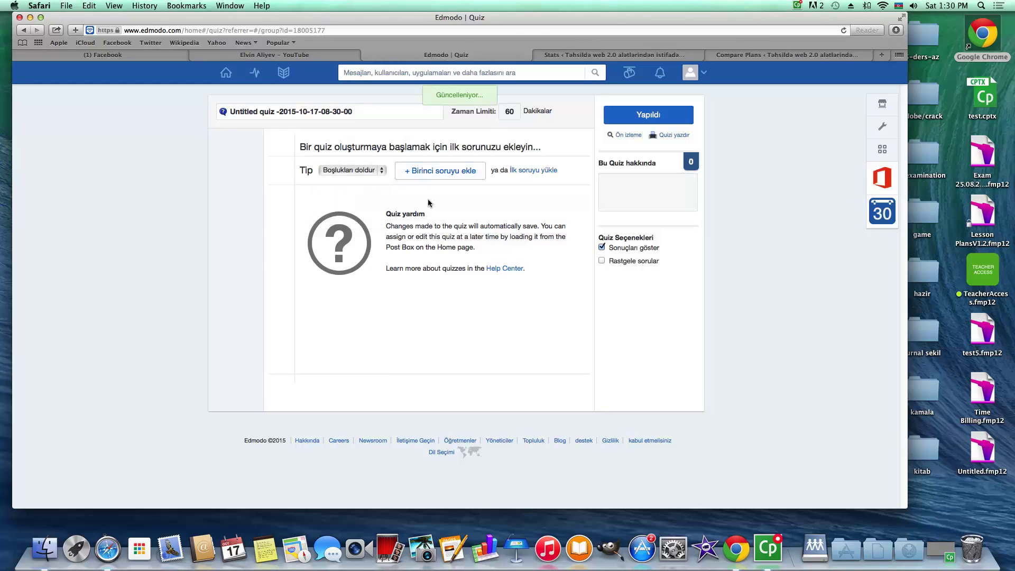
{"action": "left_click", "coordinate": [446, 172]}
{"action": "left_click", "coordinate": [317, 196]}
{"action": "type", "text": "fff"}
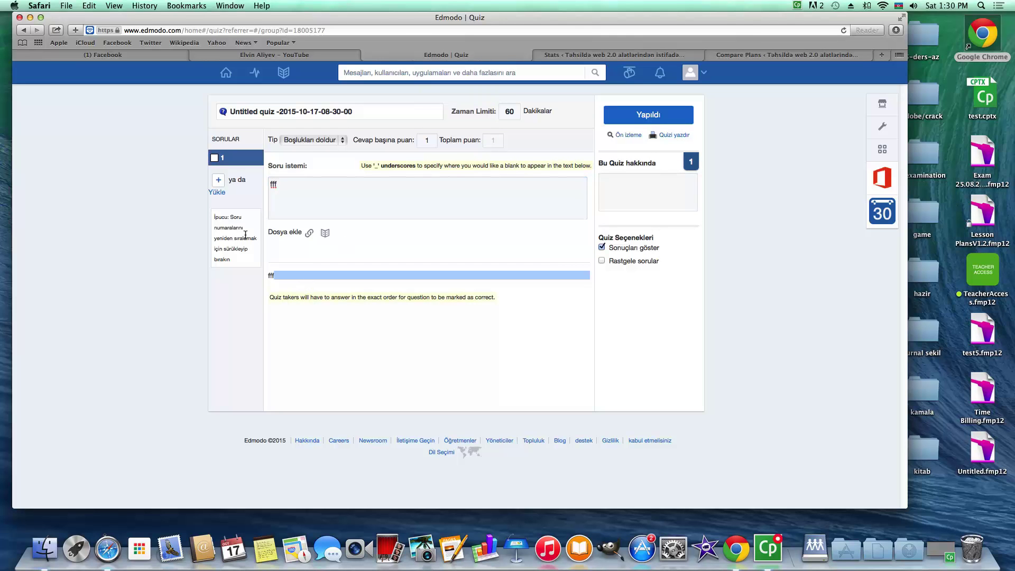
Add a second question, edit points and time limit, then open a student's submission from notifications
{"action": "left_click", "coordinate": [218, 180]}
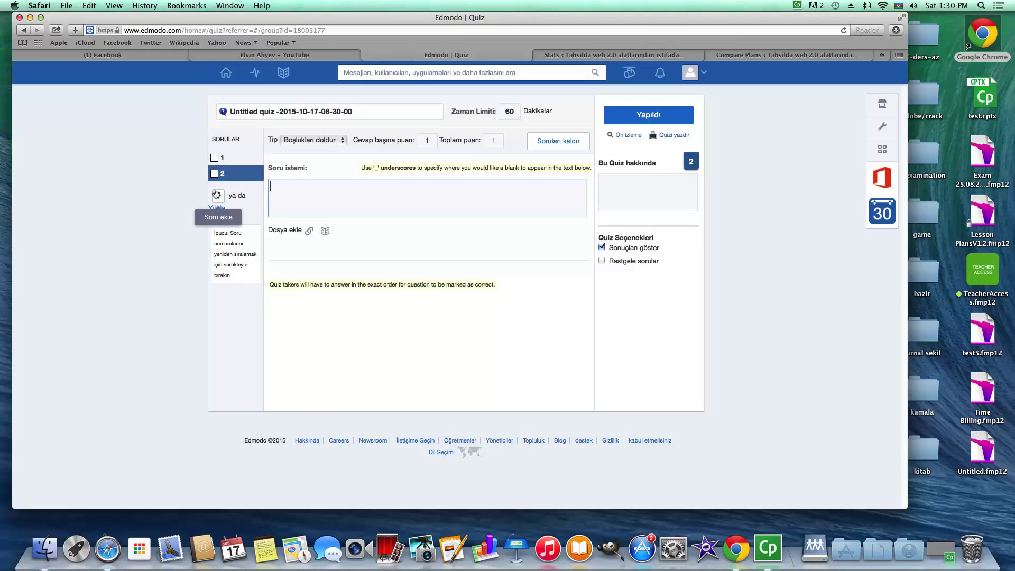
{"action": "left_click", "coordinate": [493, 144]}
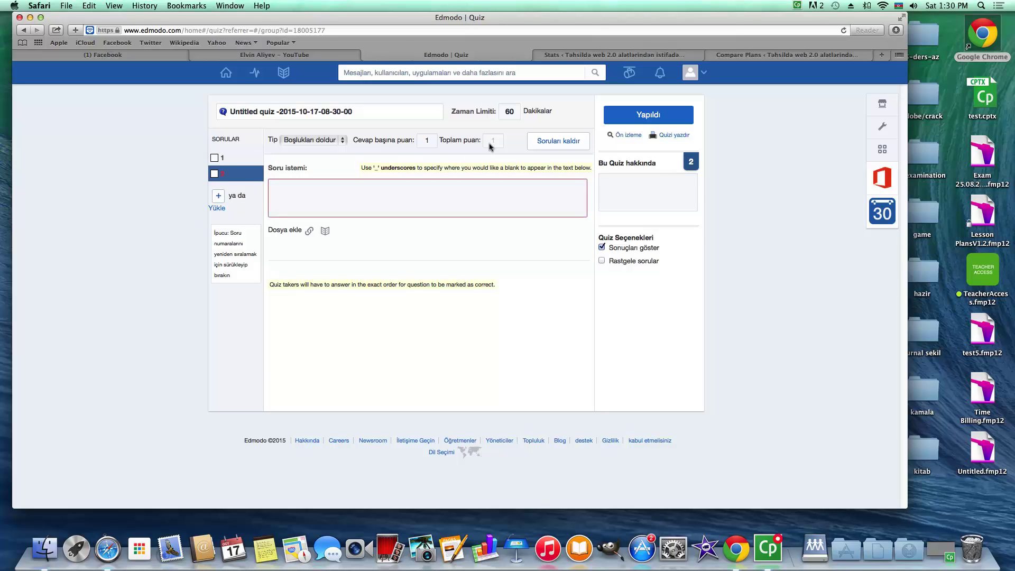
{"action": "left_click", "coordinate": [431, 141]}
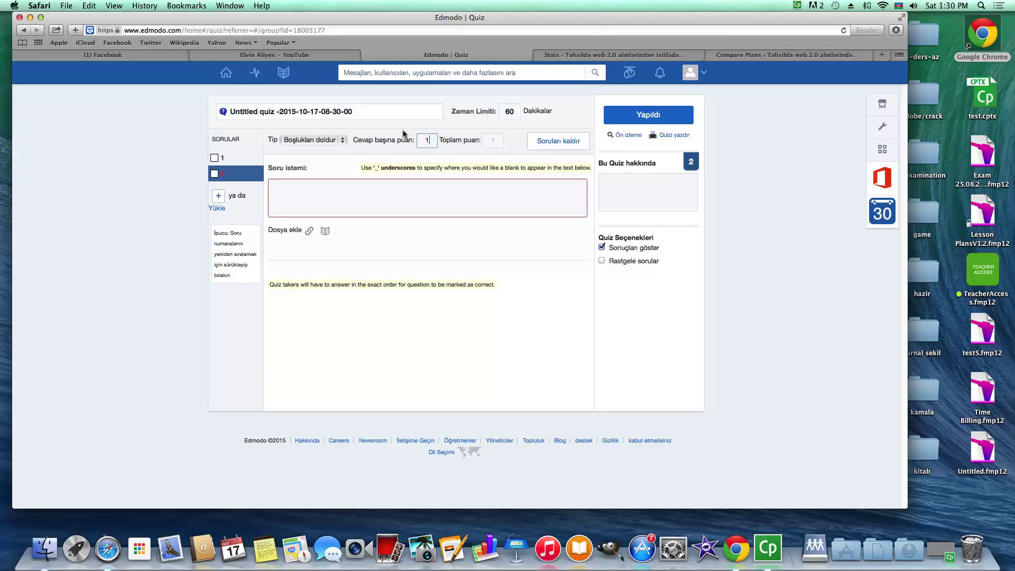
{"action": "left_click", "coordinate": [509, 112]}
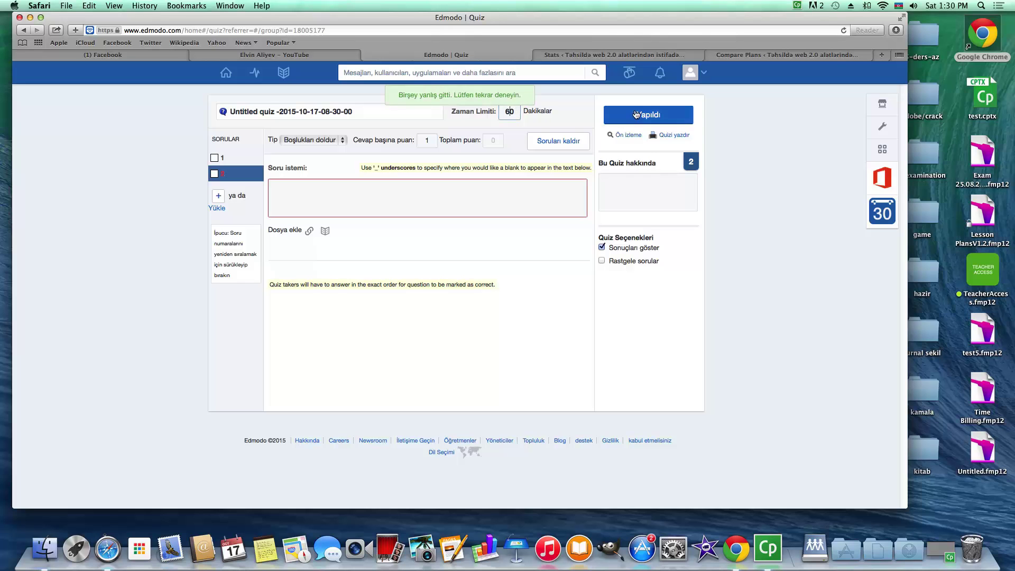
{"action": "left_click", "coordinate": [660, 75]}
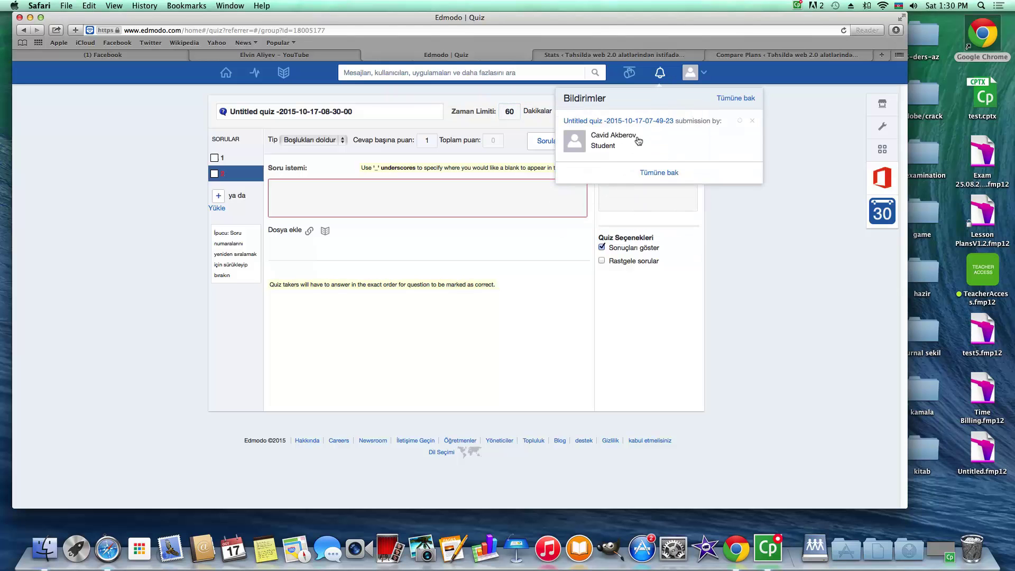
{"action": "left_click", "coordinate": [608, 140]}
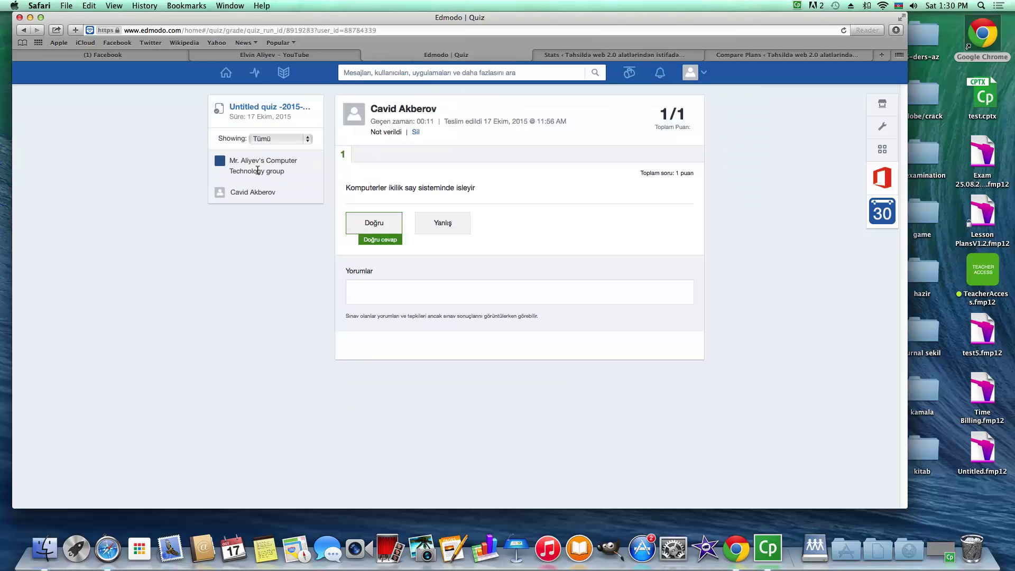